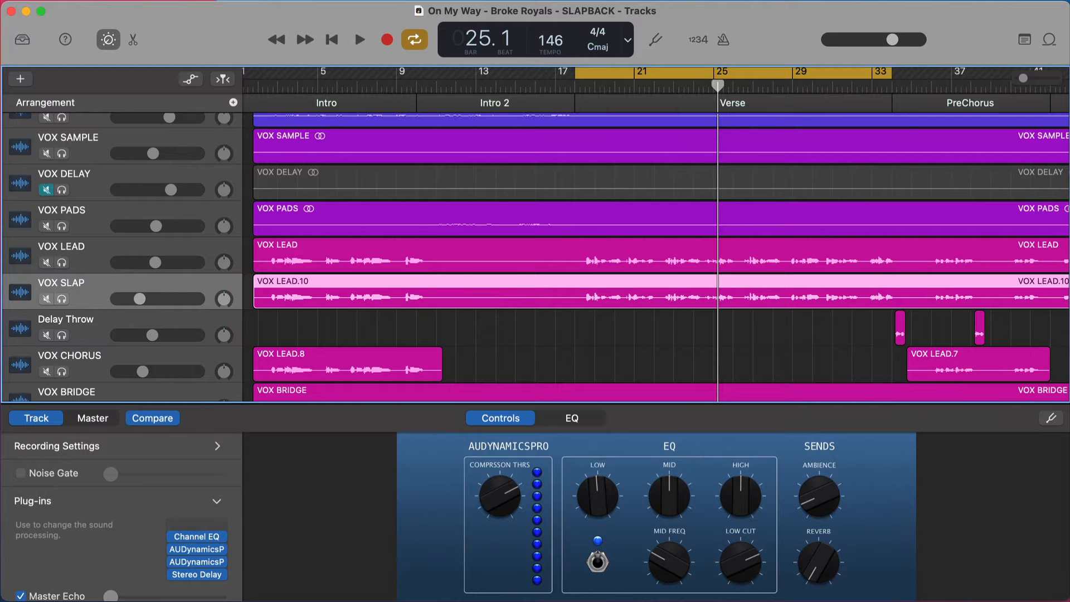
- Compare the plug-in settings of the VOX LEAD and VOX SLAP tracks, and view the Stereo Delay on VOX SLAP
click(95, 264)
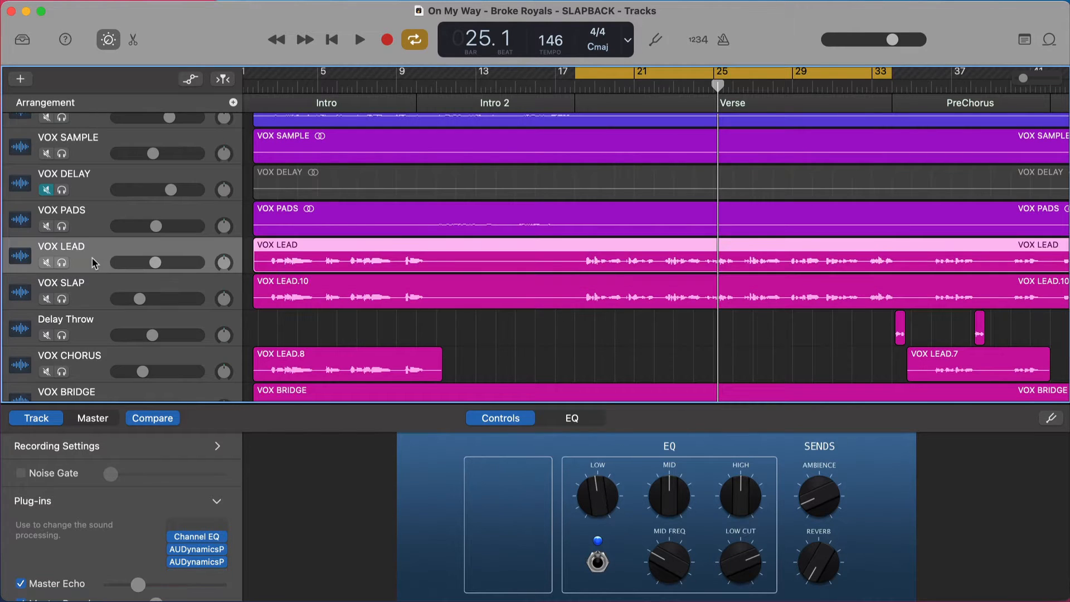
scroll(119, 521, down, 2)
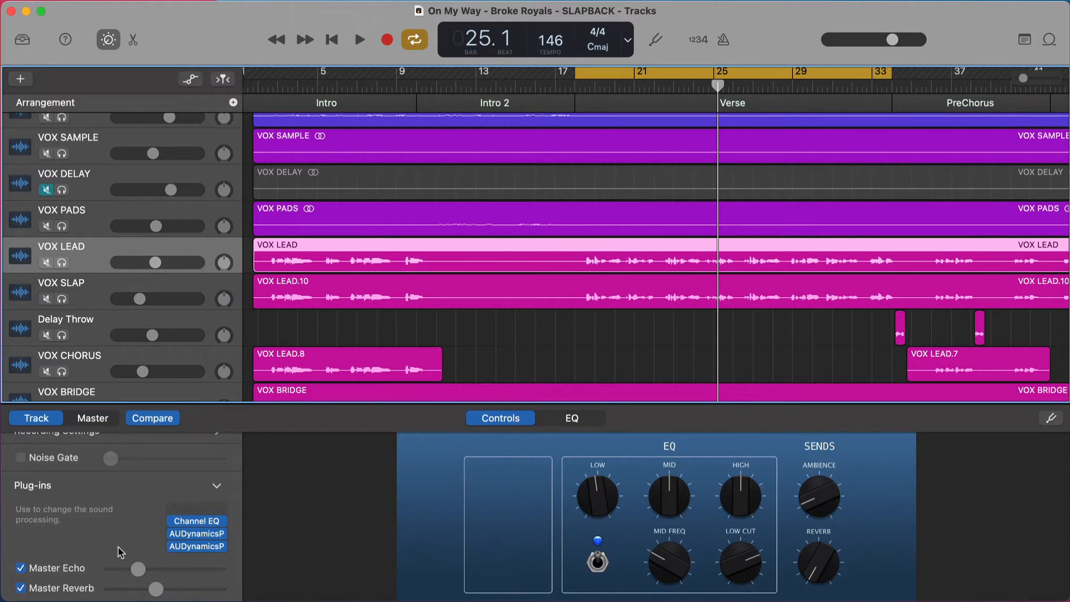
click(97, 299)
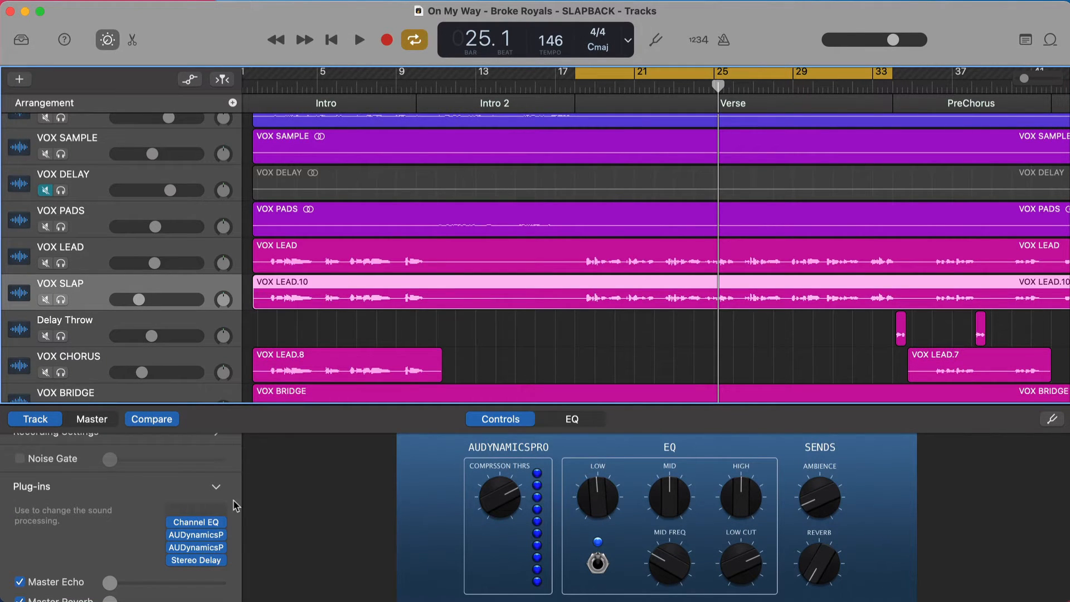
click(198, 561)
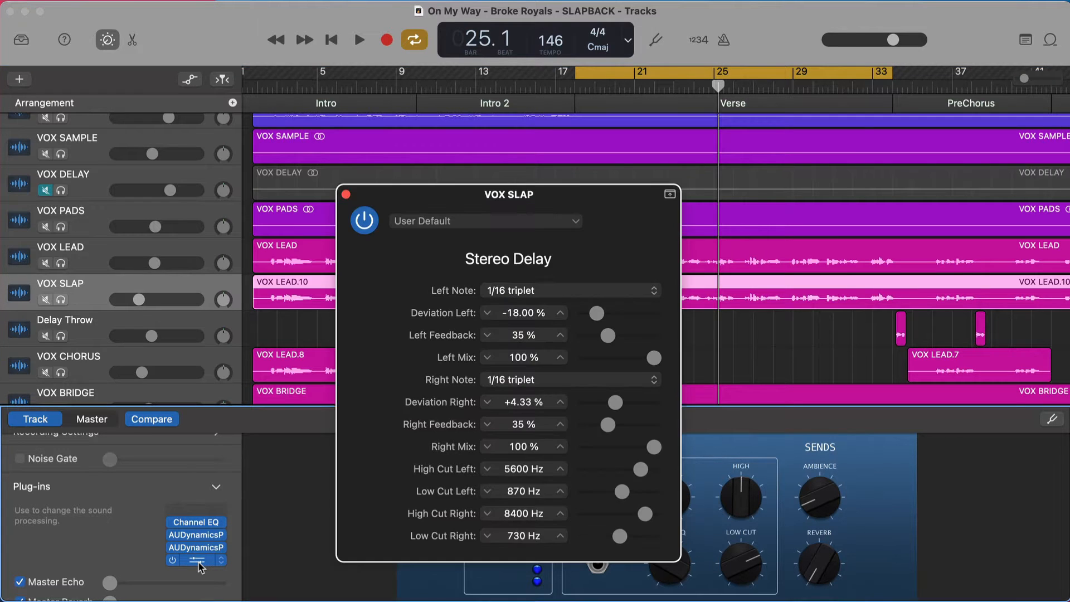
drag(524, 211, 460, 204)
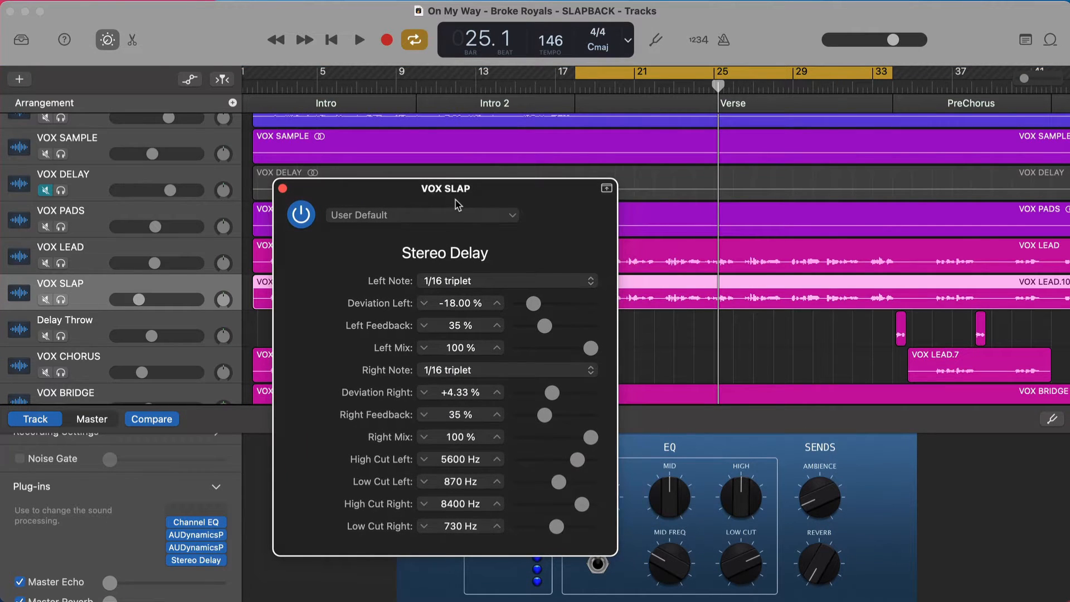
click(283, 189)
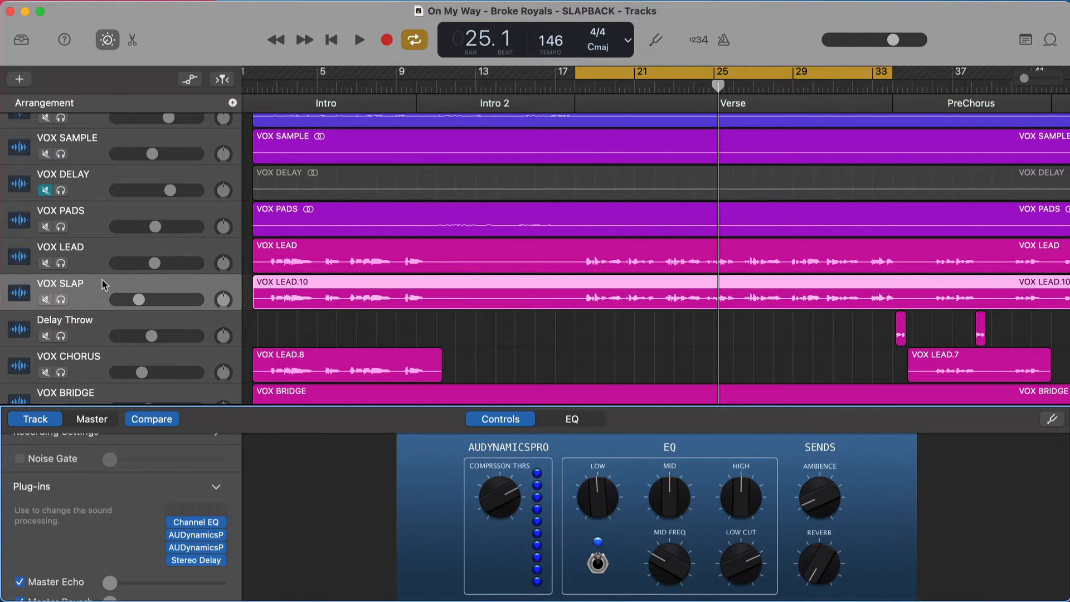
- Play the verse while repeatedly muting and unmuting the VOX SLAP track, and stop playback with the track unmuted
key(space)
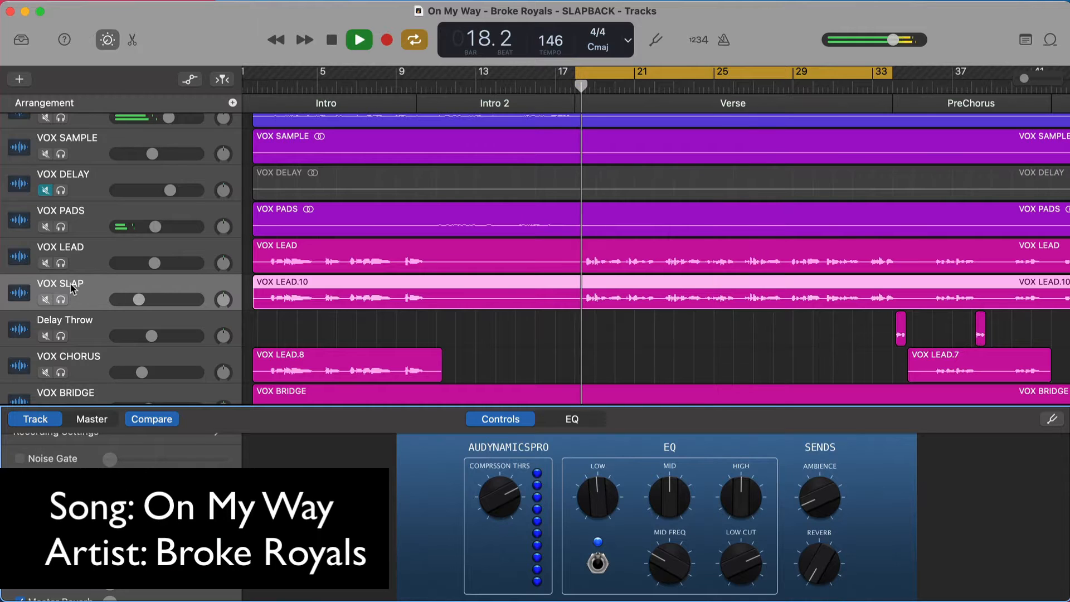
click(45, 300)
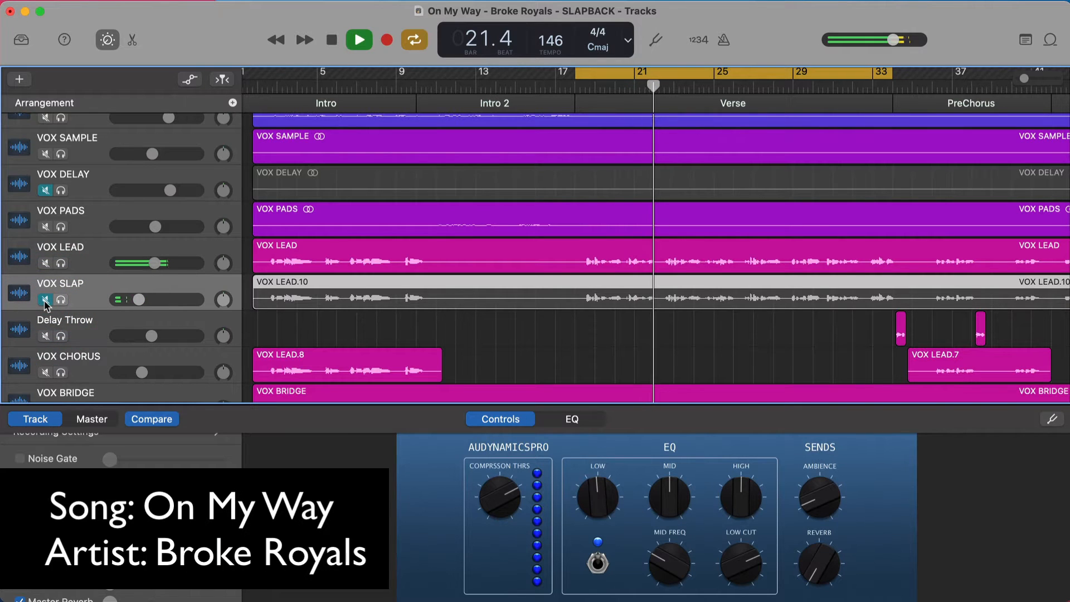
click(45, 300)
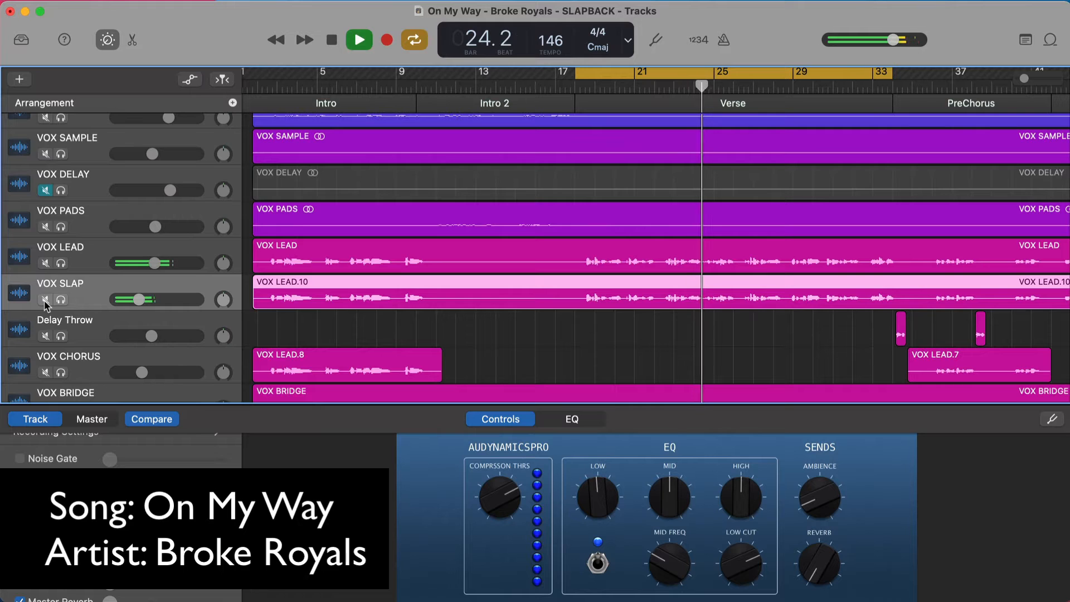
click(45, 300)
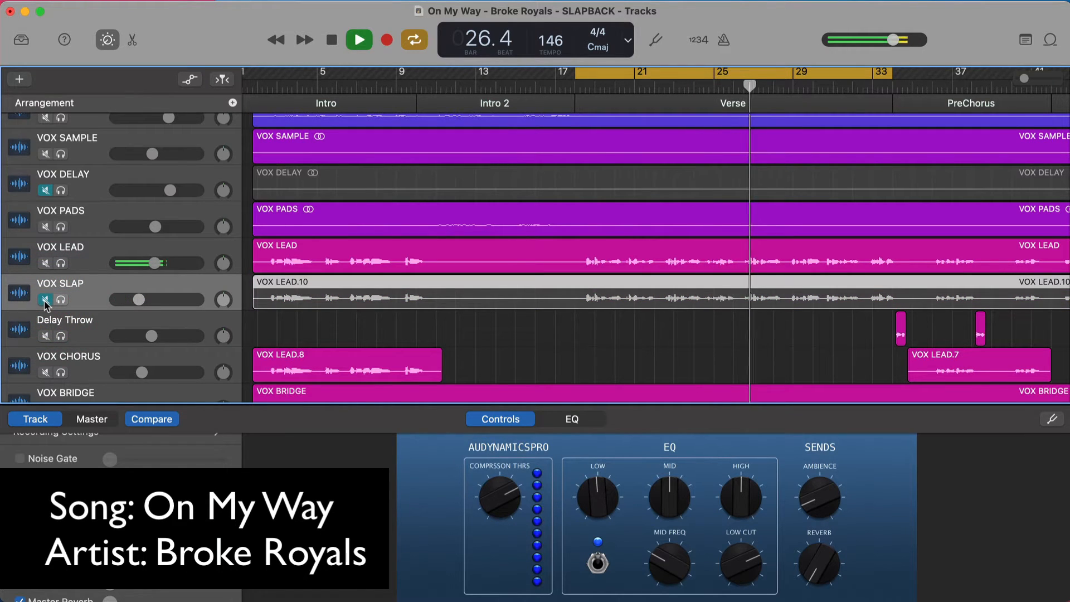
click(46, 301)
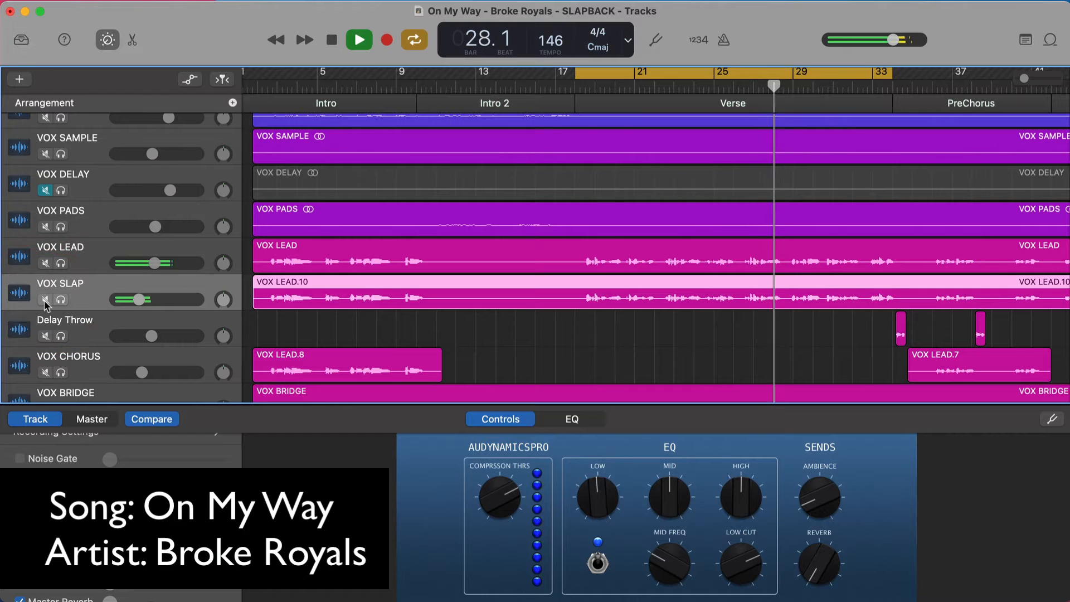
click(45, 301)
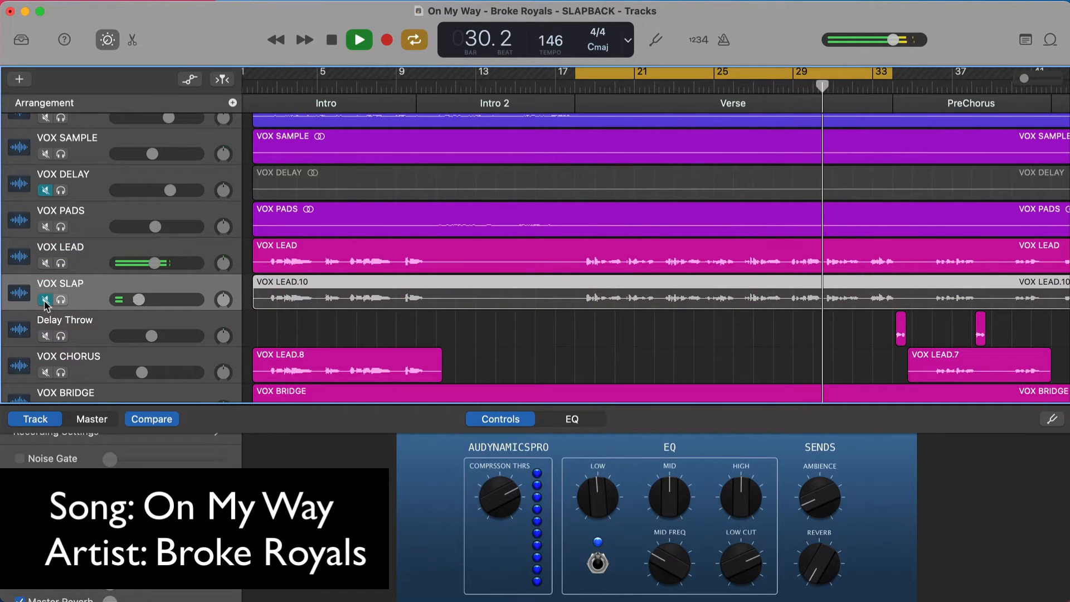
click(45, 300)
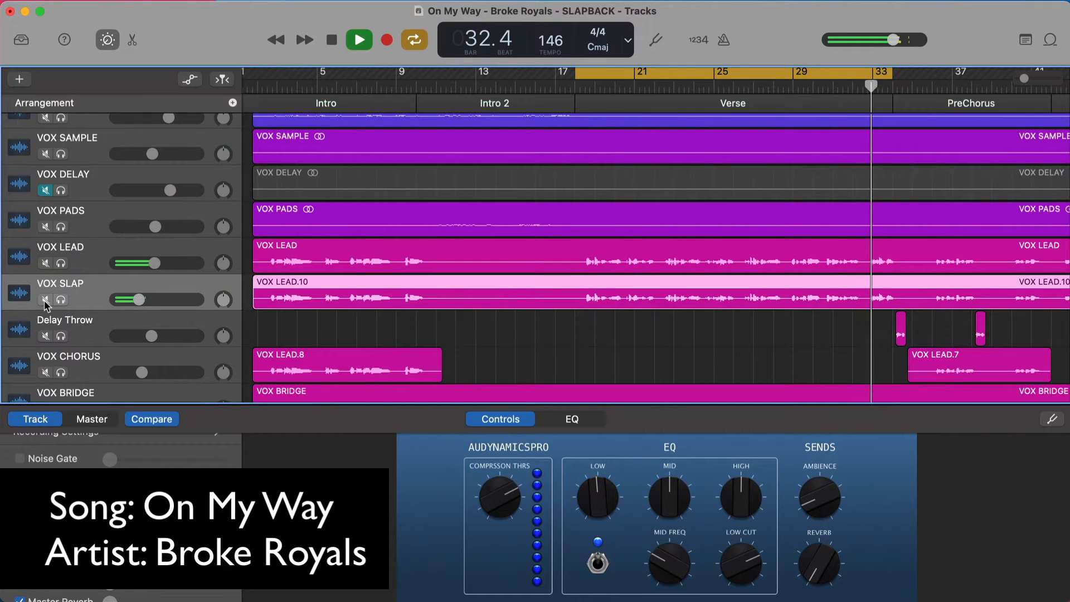
click(45, 301)
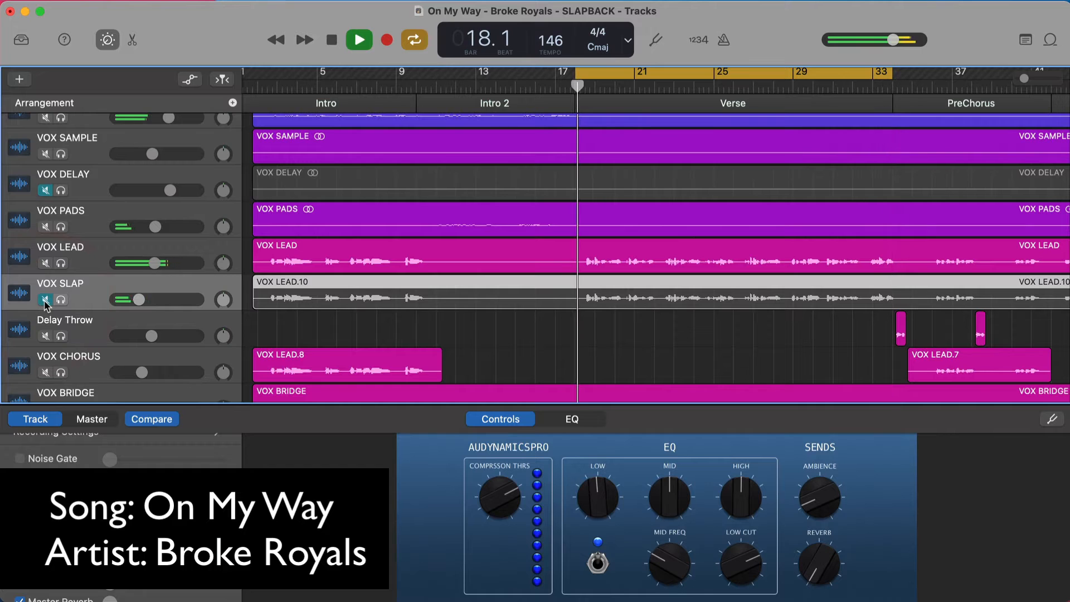
key(space)
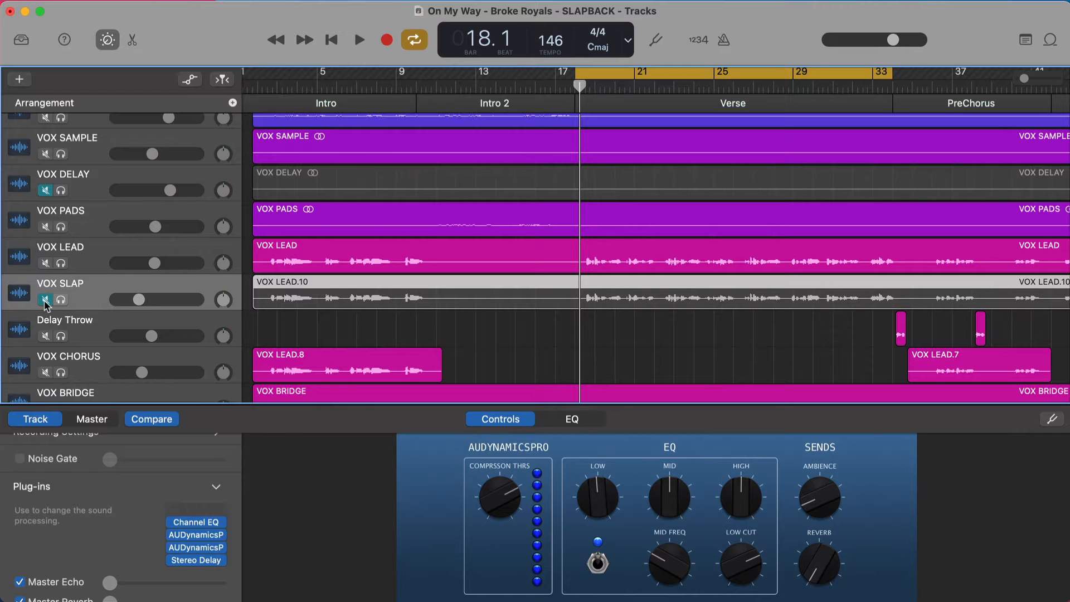
click(46, 301)
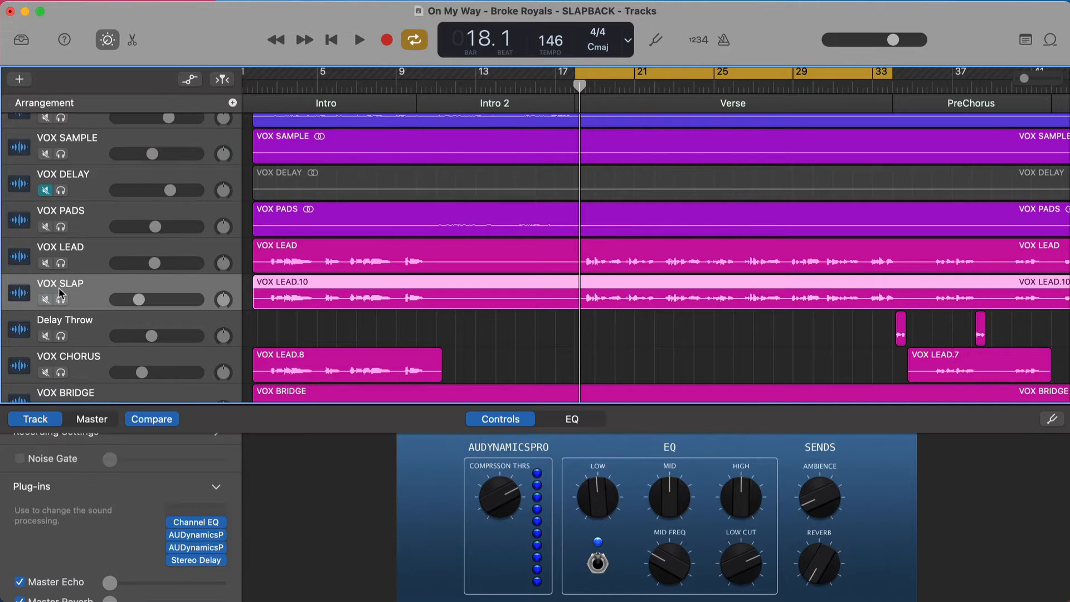
- Try duplicating the VOX LEAD track and copying its vocal region onto the duplicate, and undo the duplication
click(97, 250)
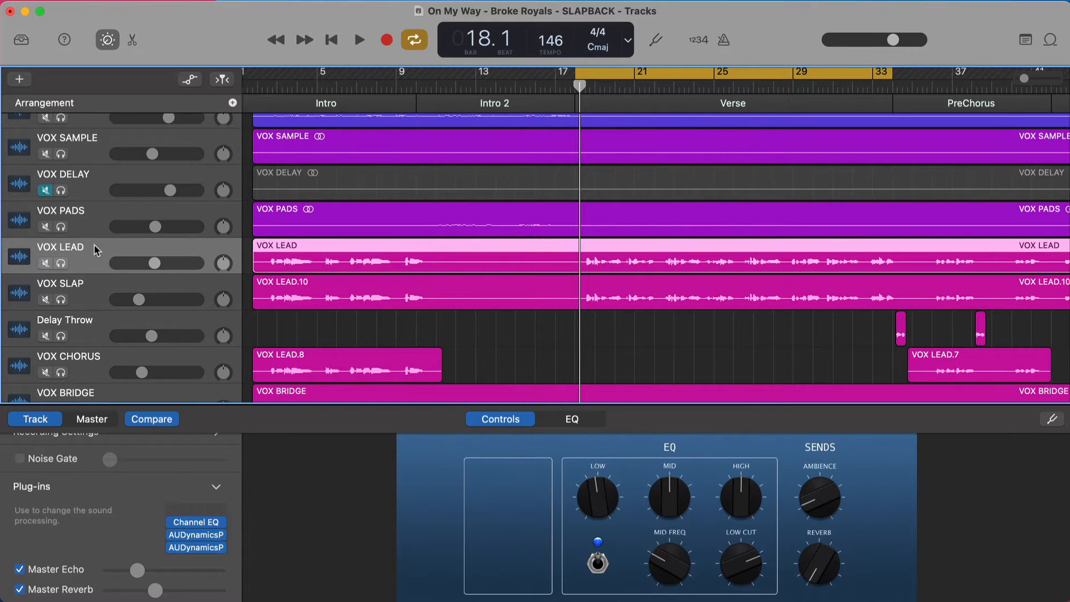
drag(96, 249, 93, 277)
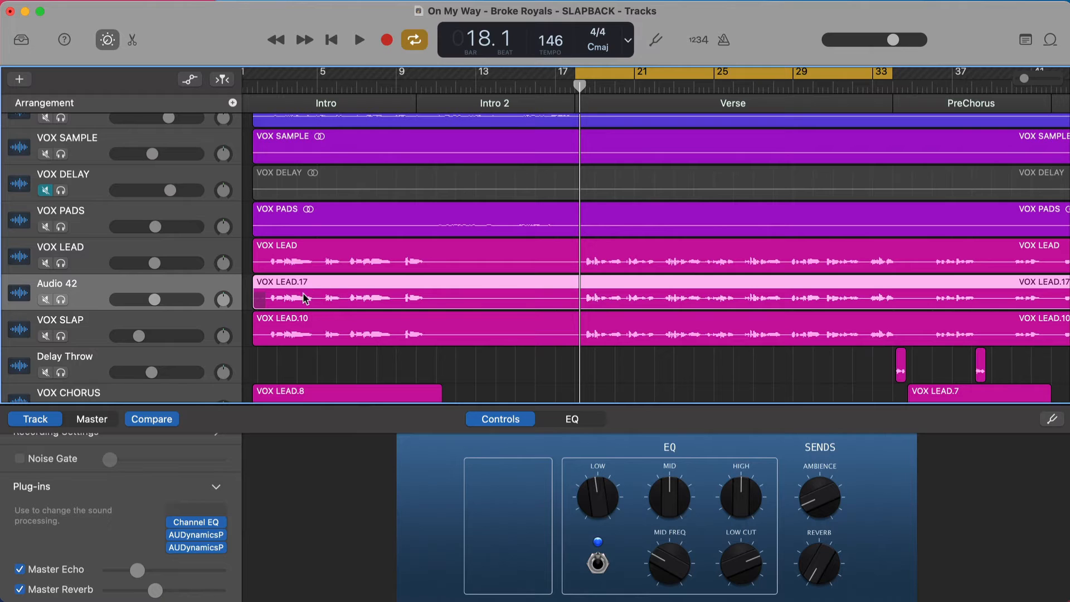
key(super+BackSpace)
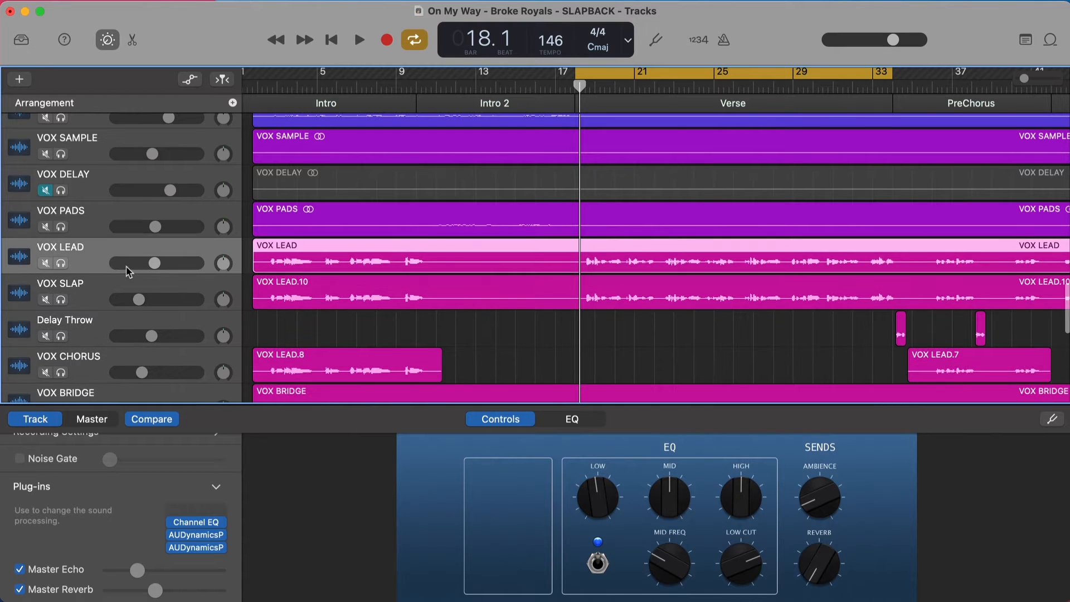
key(super+z)
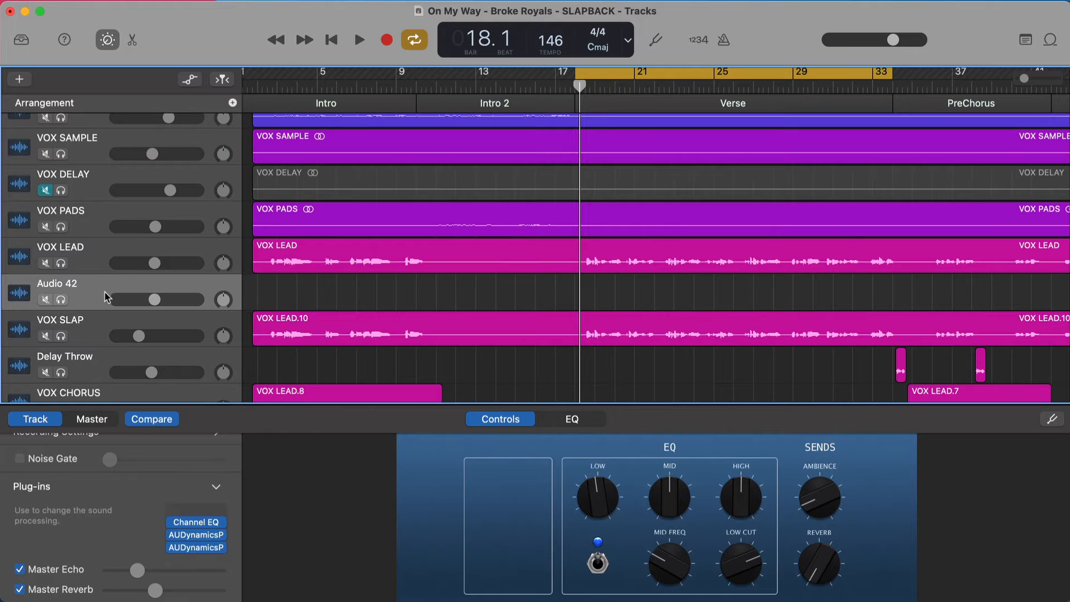
mouse_move(204, 528)
drag(301, 263, 301, 301)
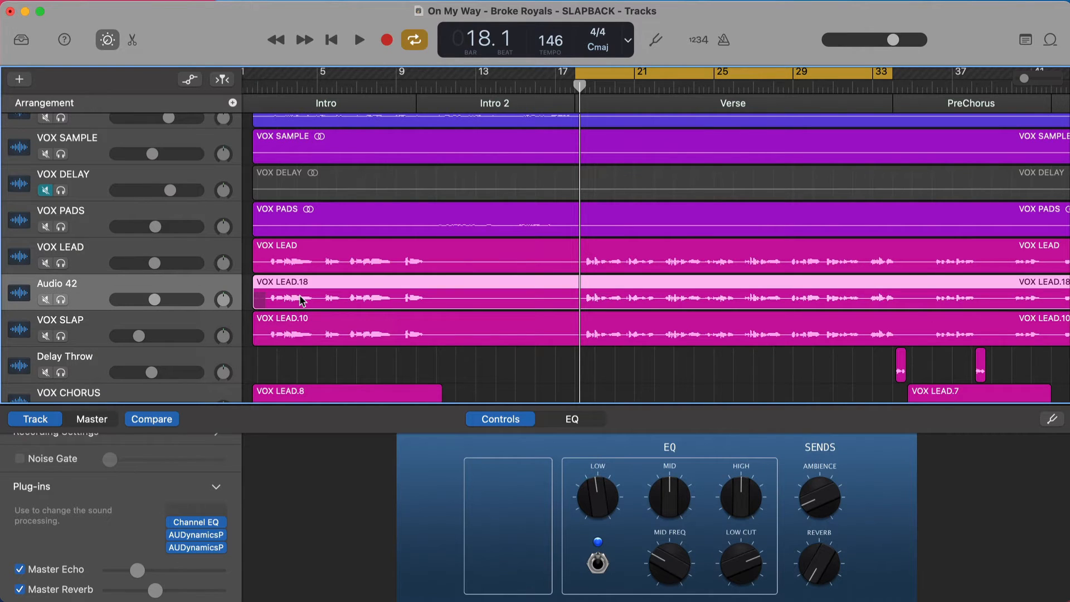
key(super+z)
key(super+z)
- Solo the VOX SLAP track and play part of the verse to hear it alone
click(91, 286)
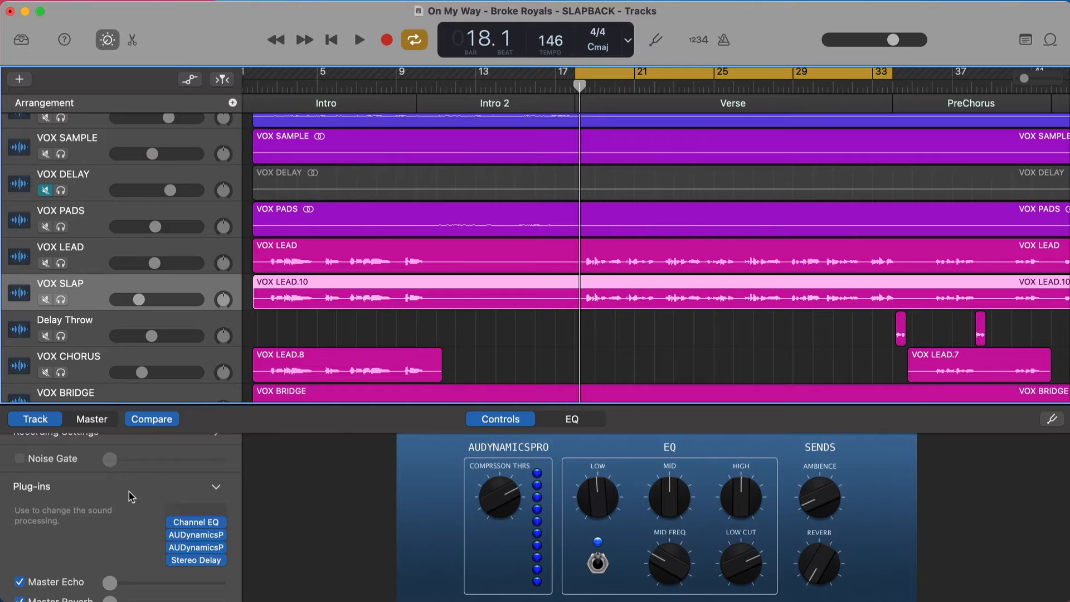
scroll(130, 495, down, 1)
mouse_move(190, 529)
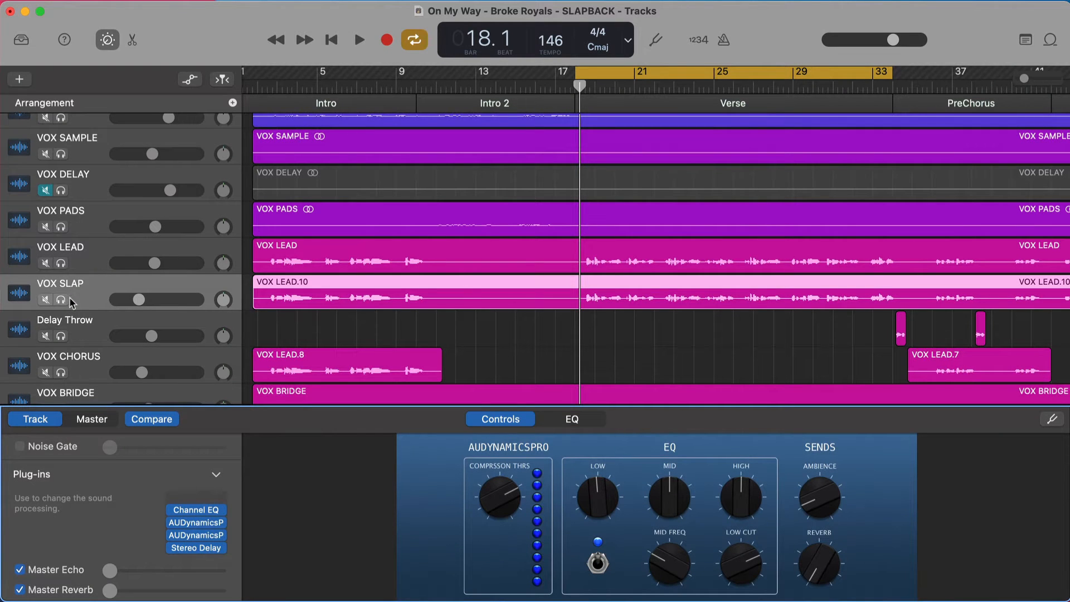
click(61, 301)
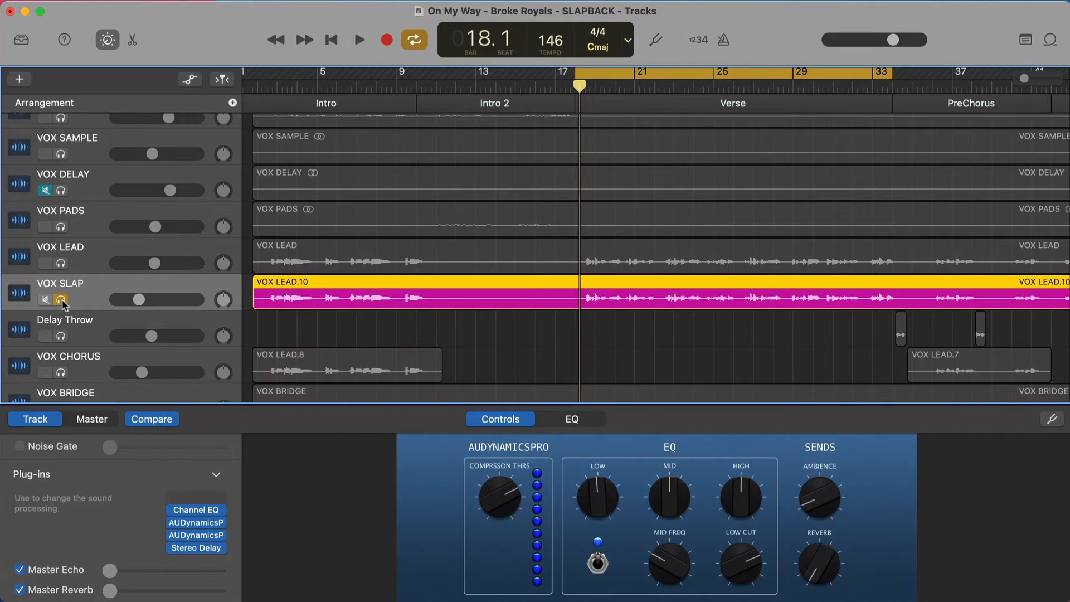
key(space)
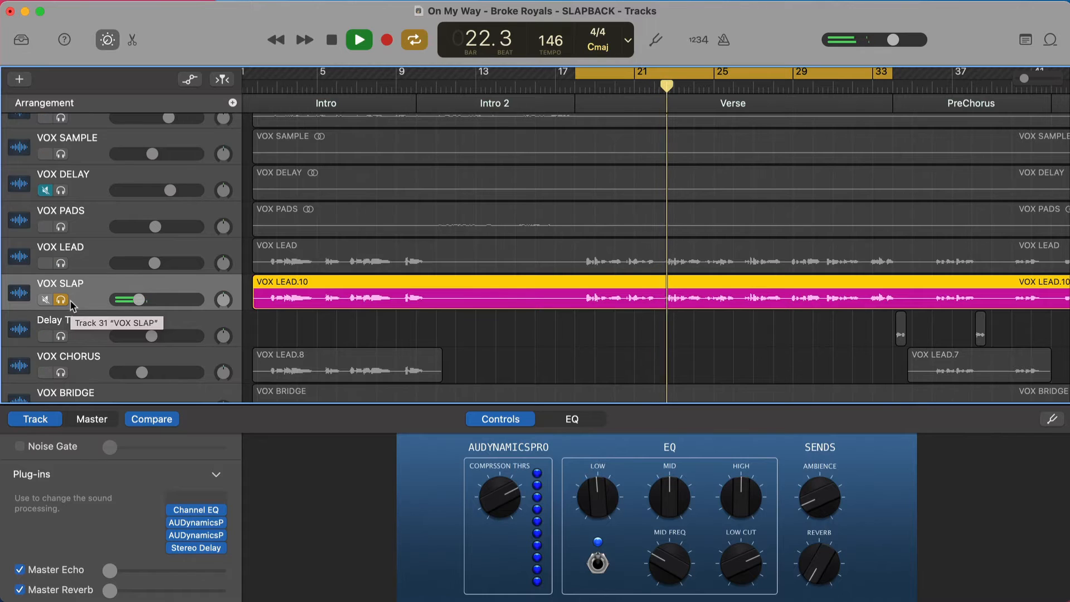
key(space)
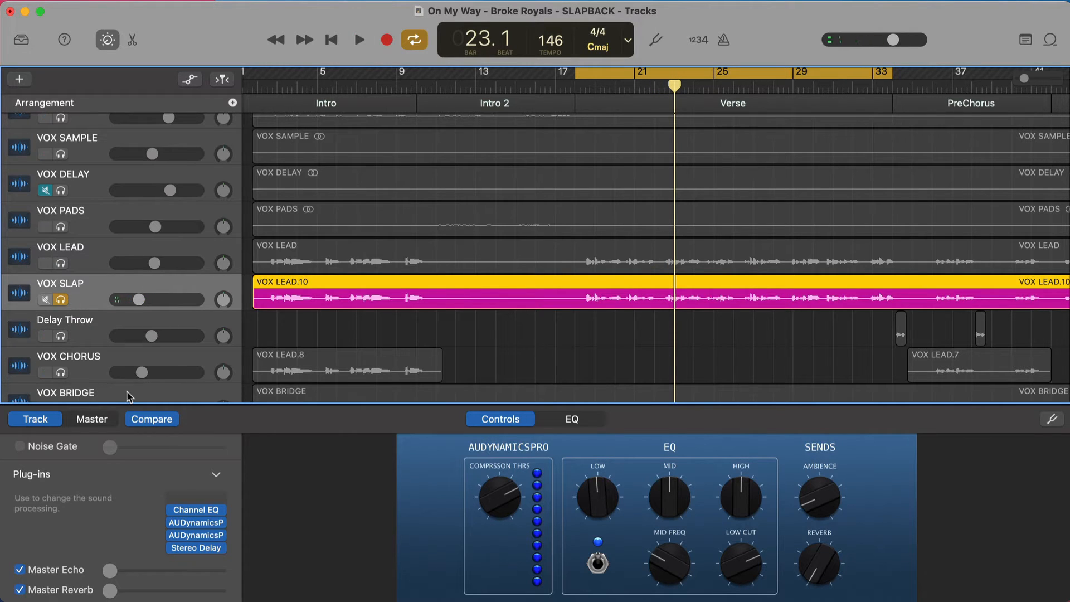
- Open the Stereo Delay on the VOX SLAP track and pick Stereo Delay from the Delay plug-ins for its slot
click(192, 549)
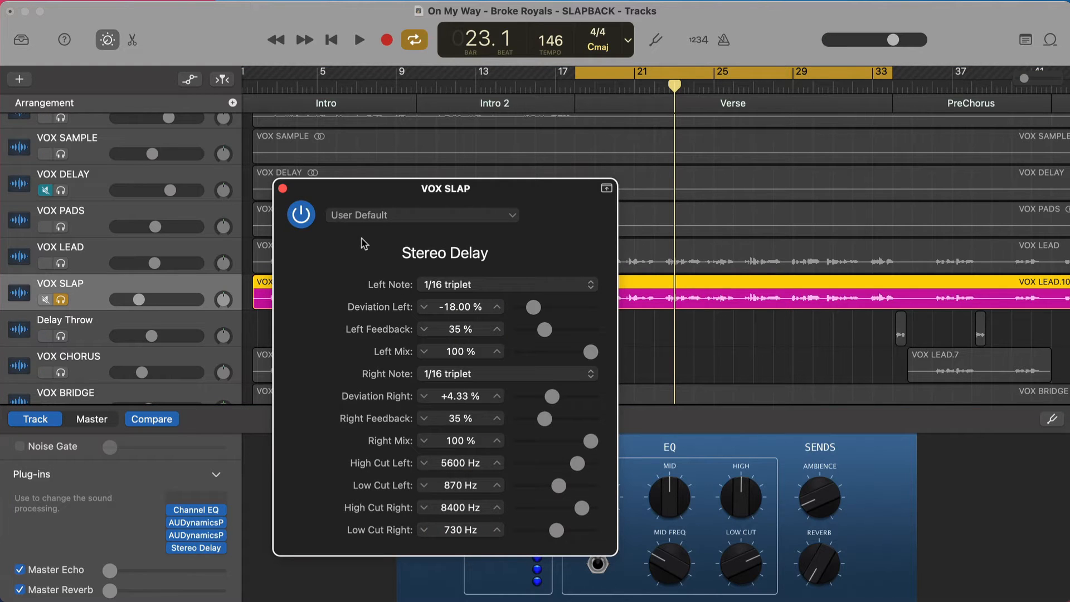
drag(389, 204, 379, 210)
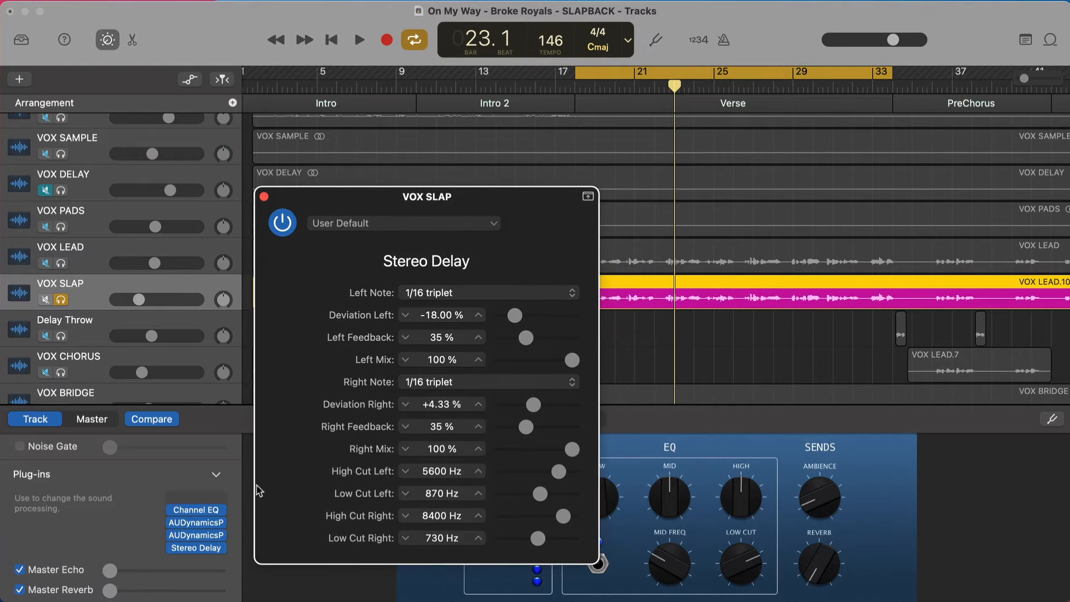
click(222, 554)
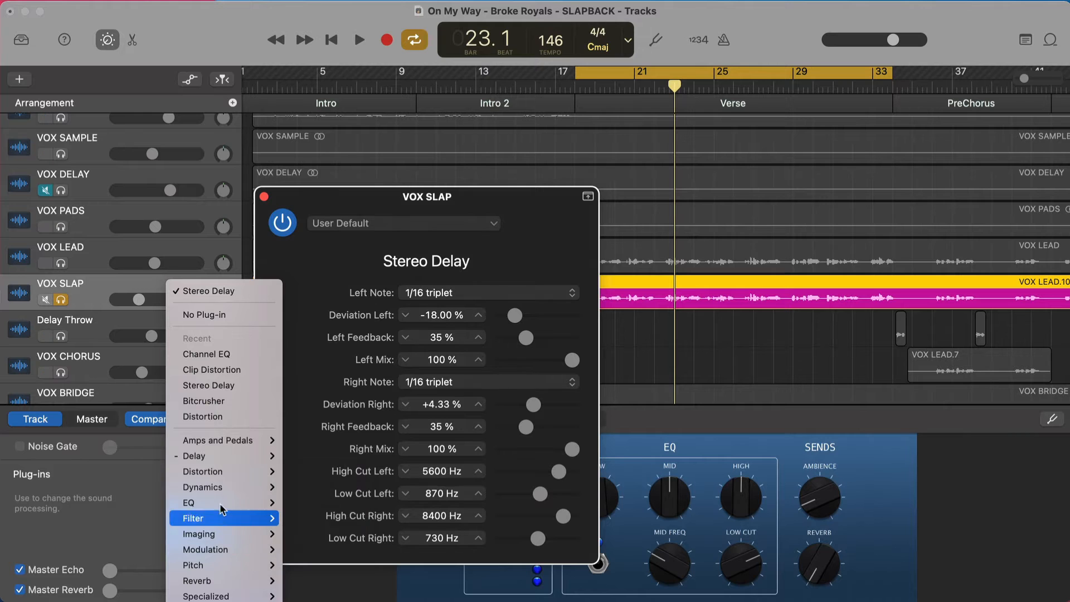
mouse_move(262, 456)
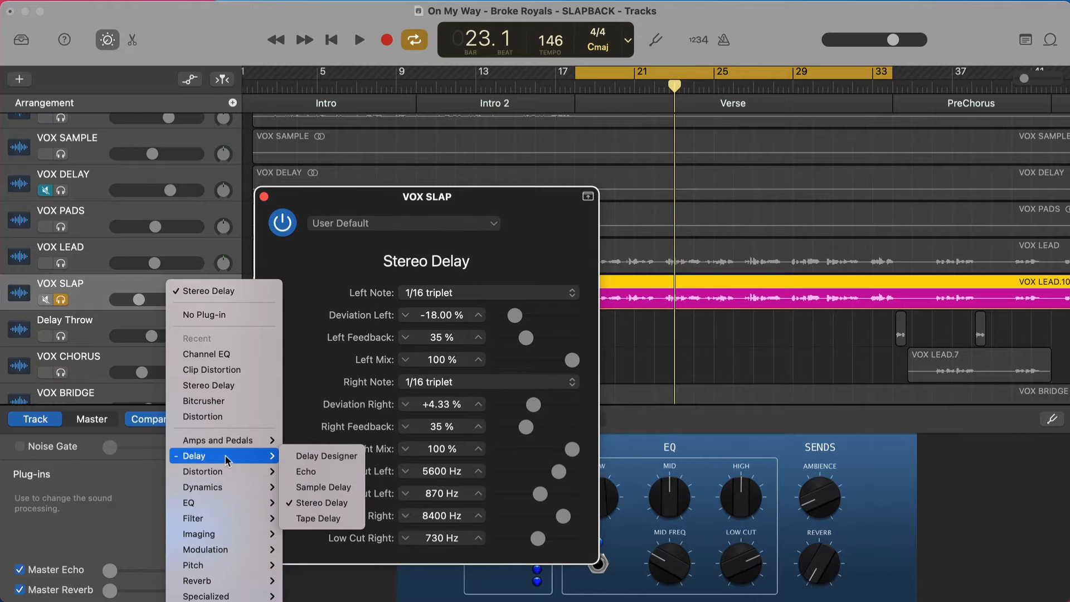
click(305, 503)
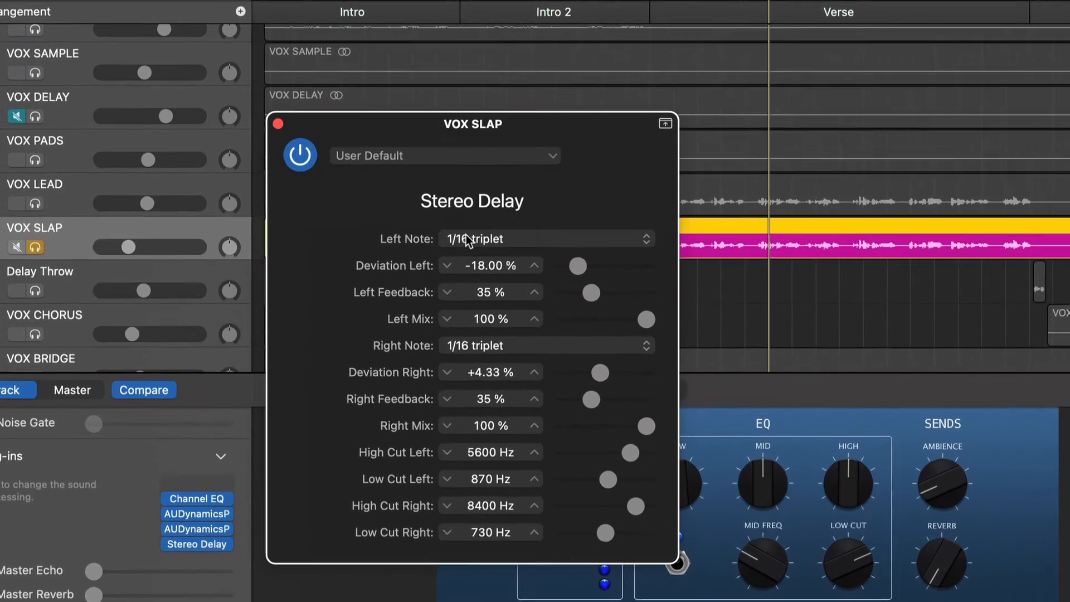
- Examine the Left Note options of the Stereo Delay, keeping it at 1/16 triplet
click(408, 294)
click(441, 262)
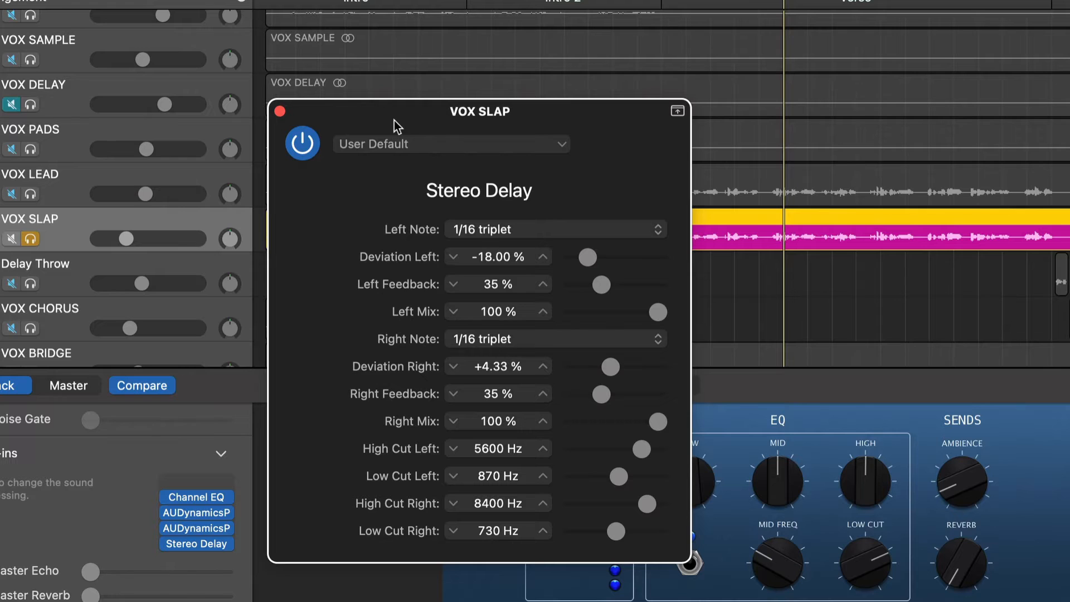
drag(393, 120, 383, 120)
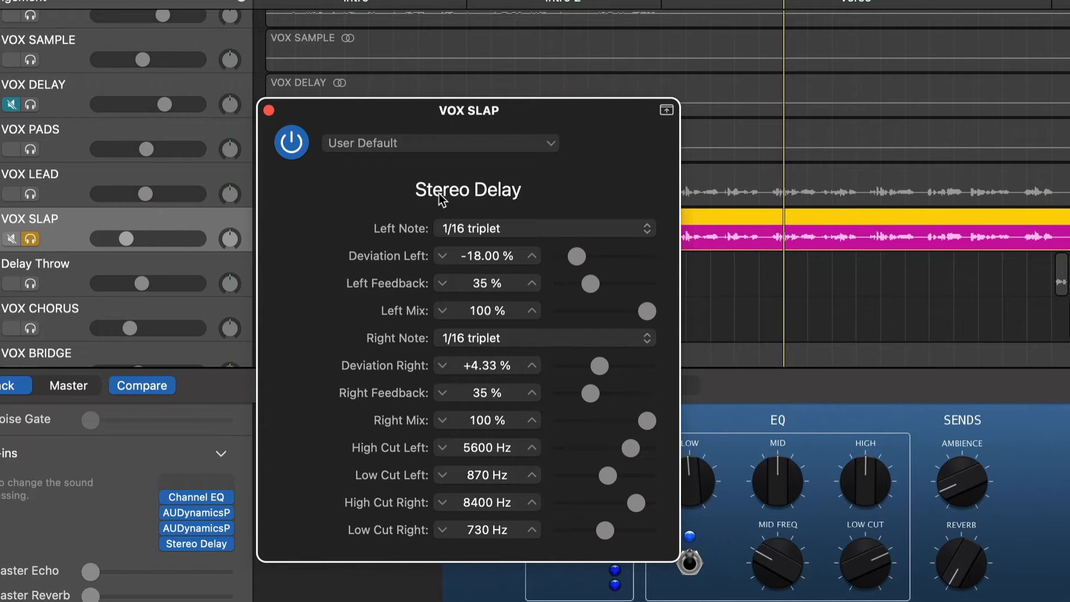
click(484, 229)
click(483, 222)
- Solo the VOX LEAD track together with VOX SLAP, play the verse, and stop playback
click(32, 197)
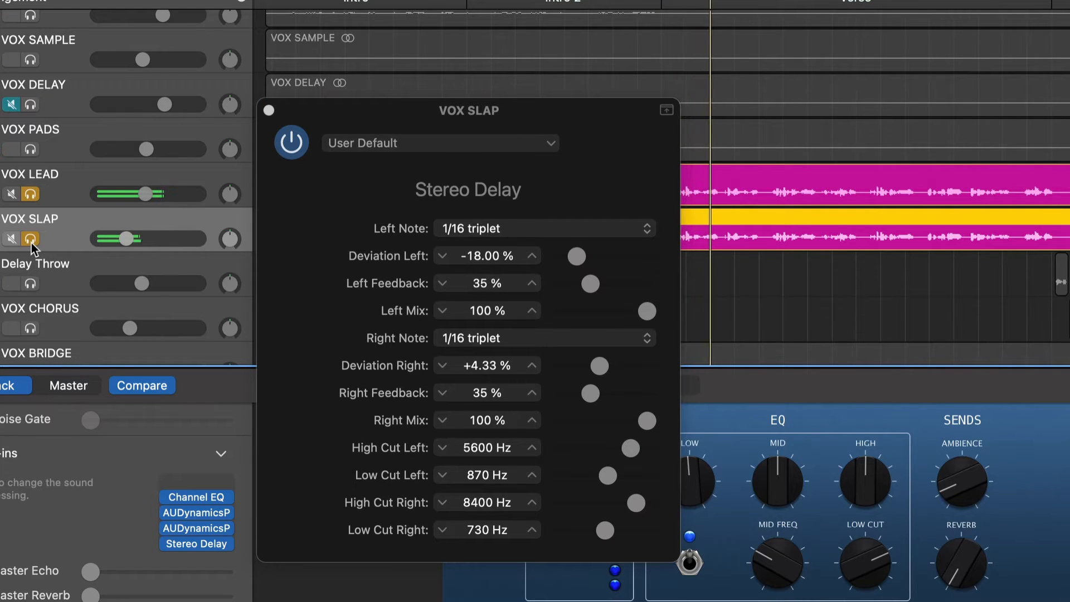
key(space)
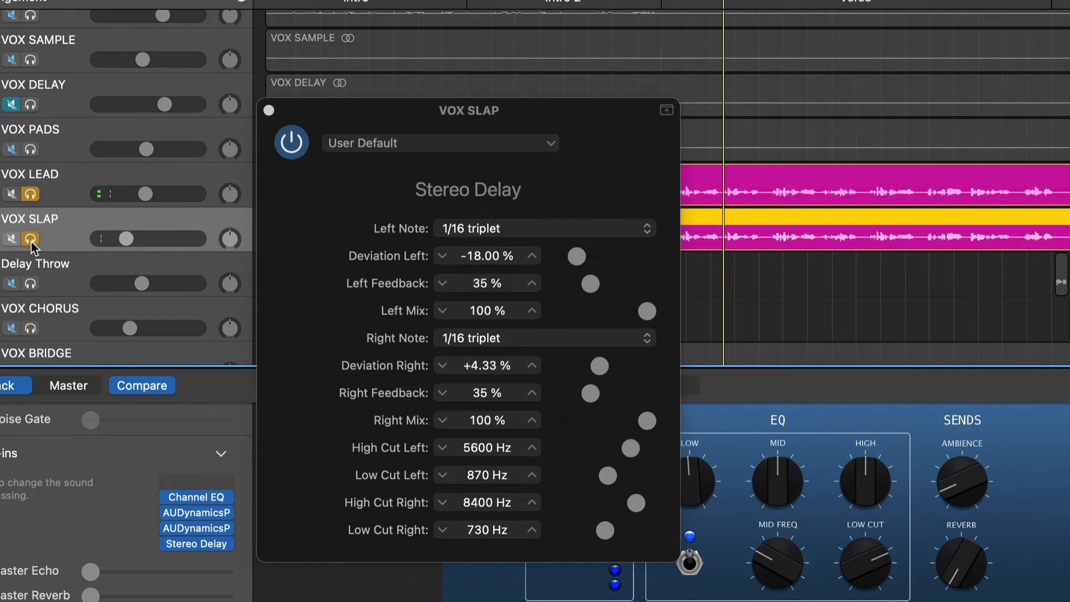
- Raise the VOX SLAP volume slightly while the verse plays and take VOX LEAD out of solo
key(space)
mouse_move(125, 238)
mouse_down()
mouse_move(167, 239)
mouse_move(123, 238)
mouse_move(134, 239)
mouse_up()
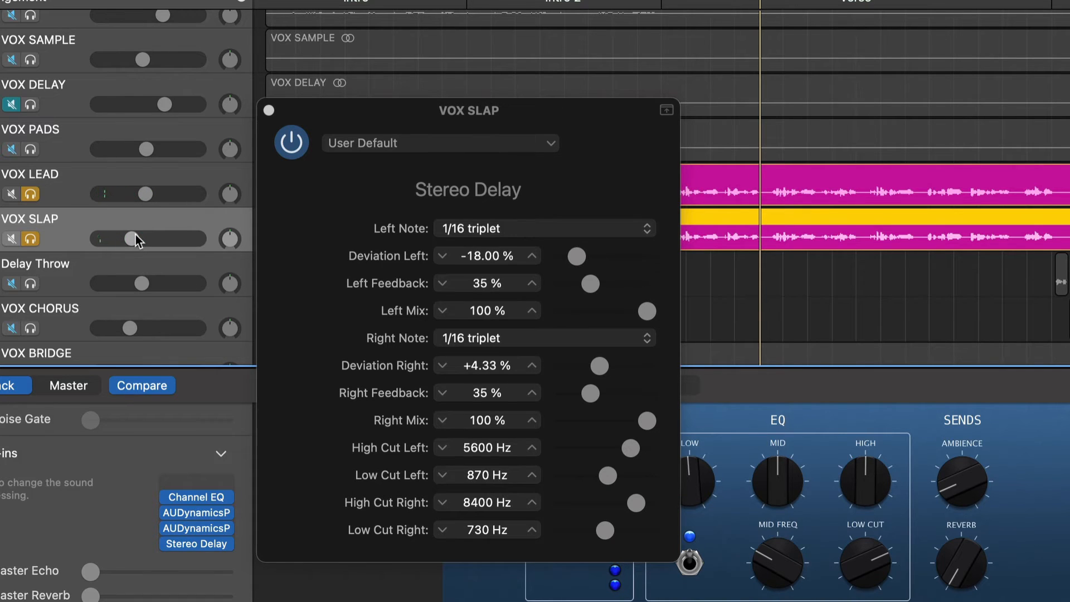
click(28, 195)
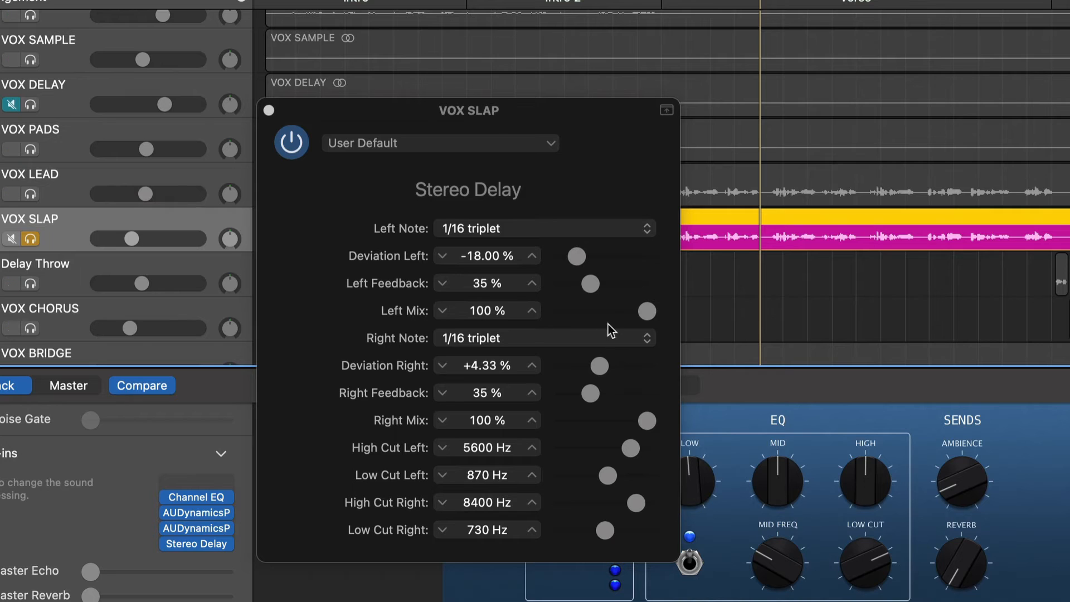
- Try lowering the Stereo Delay's Right Mix to 48 % and reducing its Left Mix as well
click(646, 310)
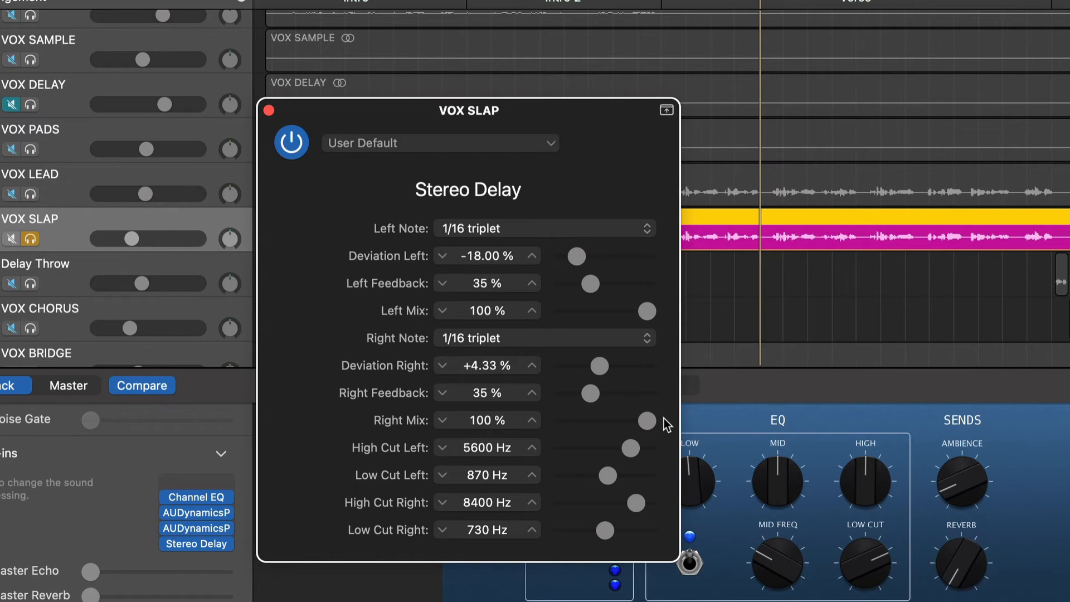
drag(656, 421, 613, 421)
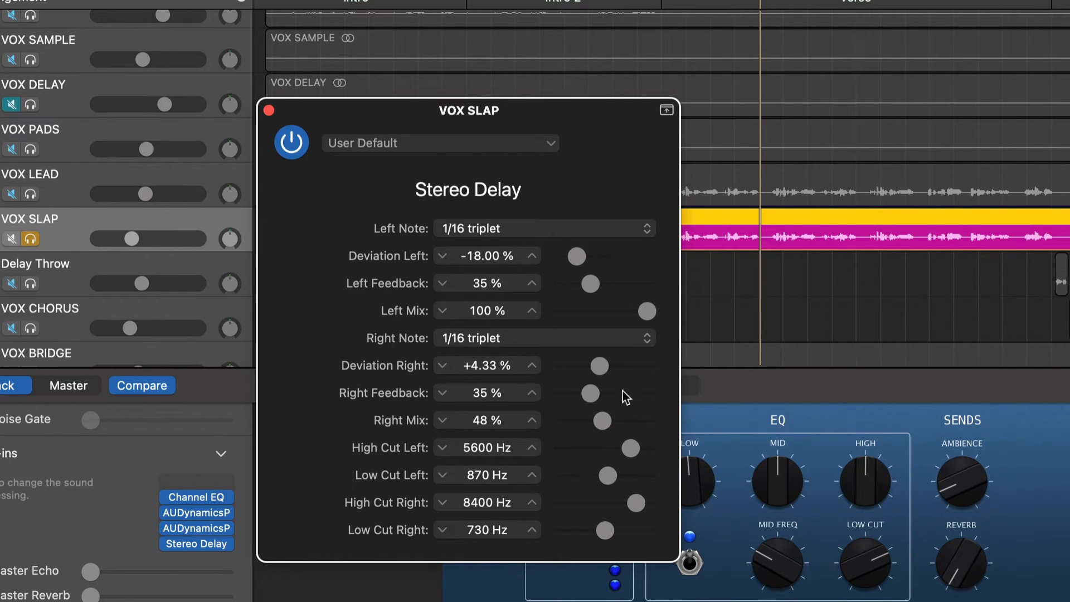
drag(644, 310, 596, 316)
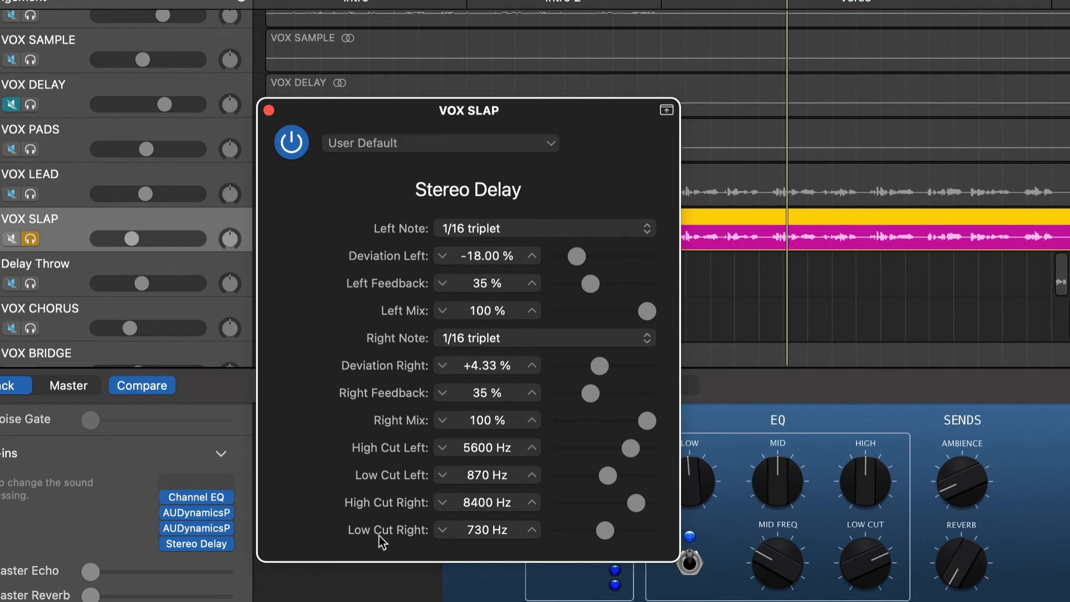
- Try a 12 dB/Oct high cut at 3100 Hz in the Channel EQ on VOX SLAP and switch it off again
click(197, 496)
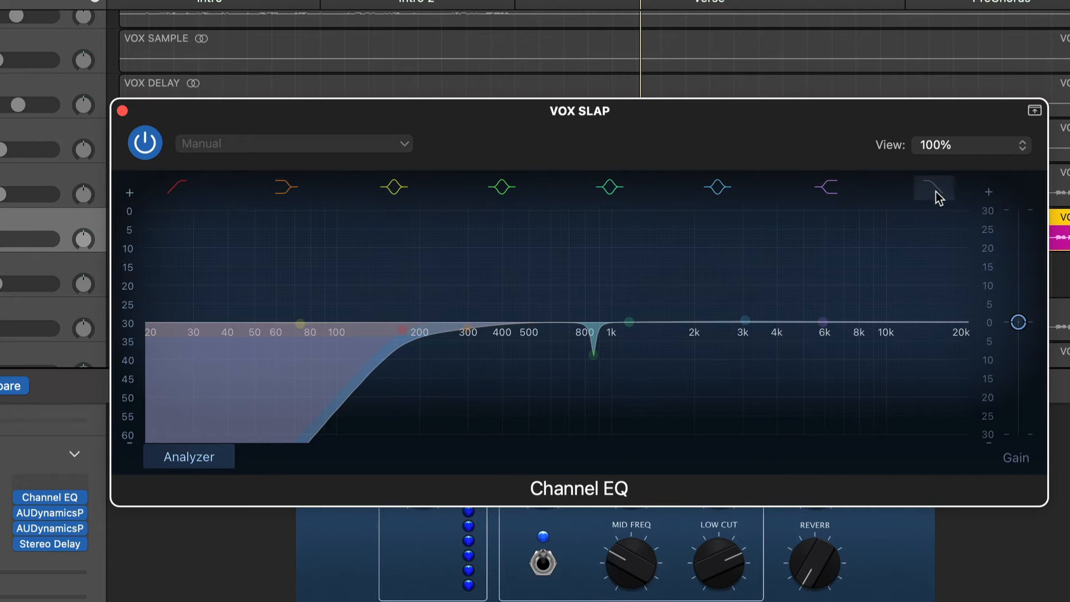
click(934, 188)
drag(944, 339, 742, 338)
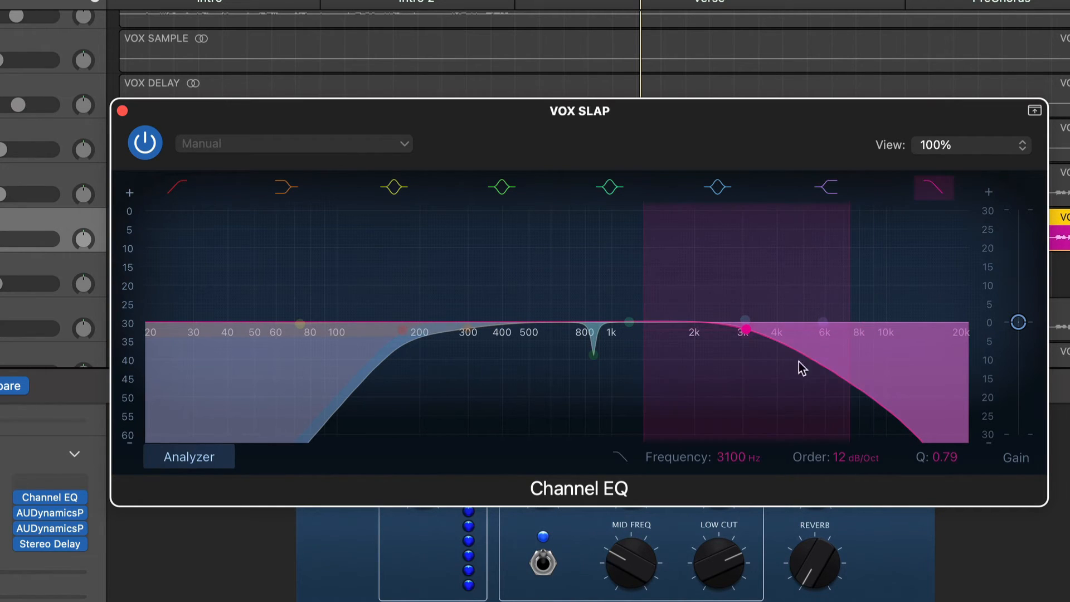
click(936, 191)
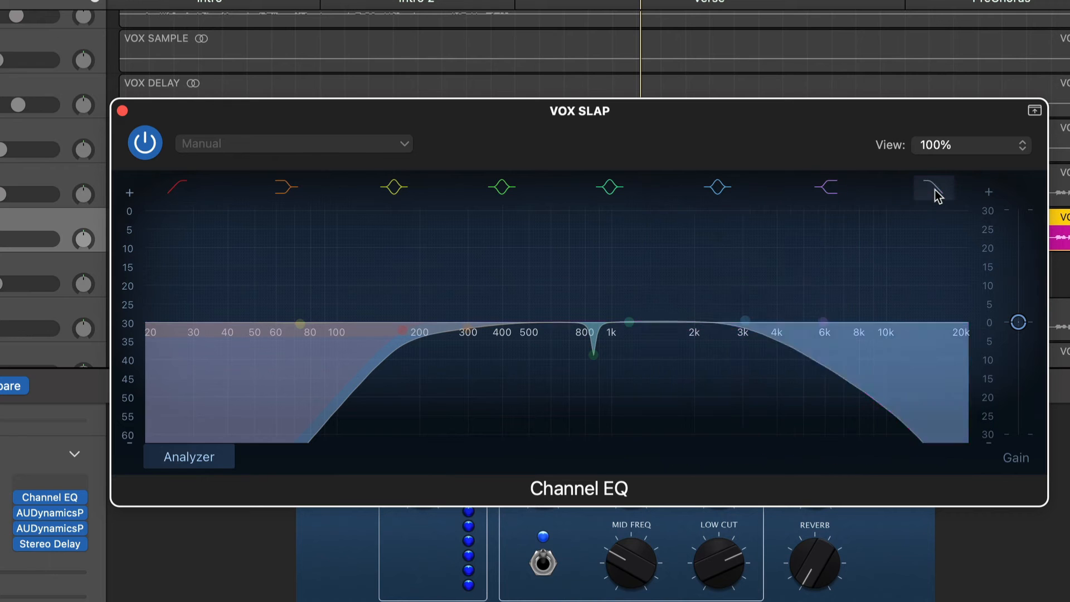
- Reopen the Stereo Delay on VOX SLAP and set High Cut Left to 5300 Hz
click(41, 543)
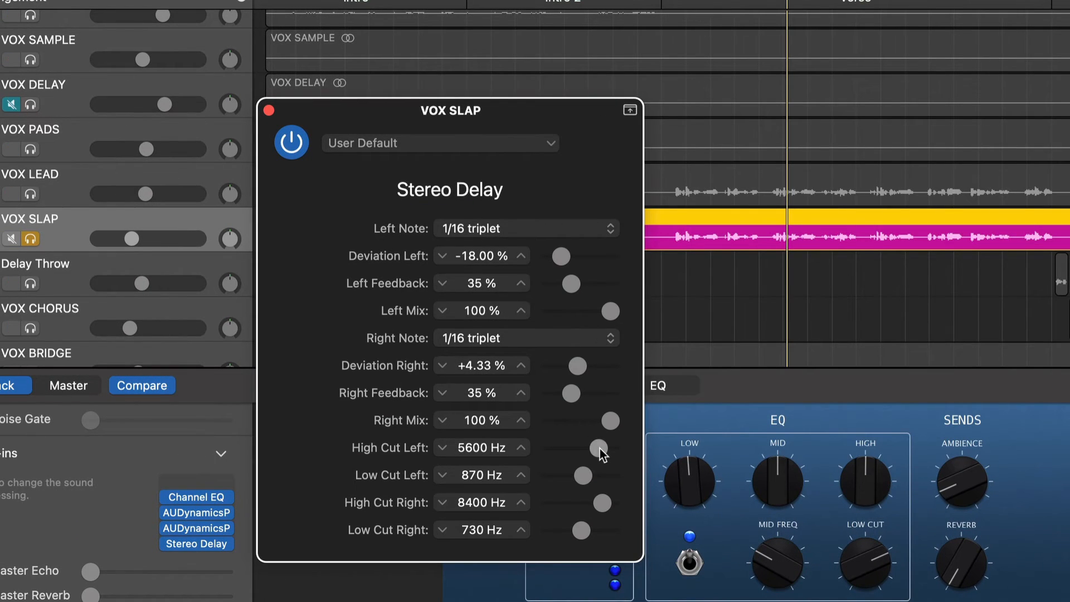
drag(600, 448, 600, 447)
- Sweep the Channel EQ's low cut on VOX SLAP up in frequency and back down, then close the EQ
mouse_move(202, 500)
click(199, 497)
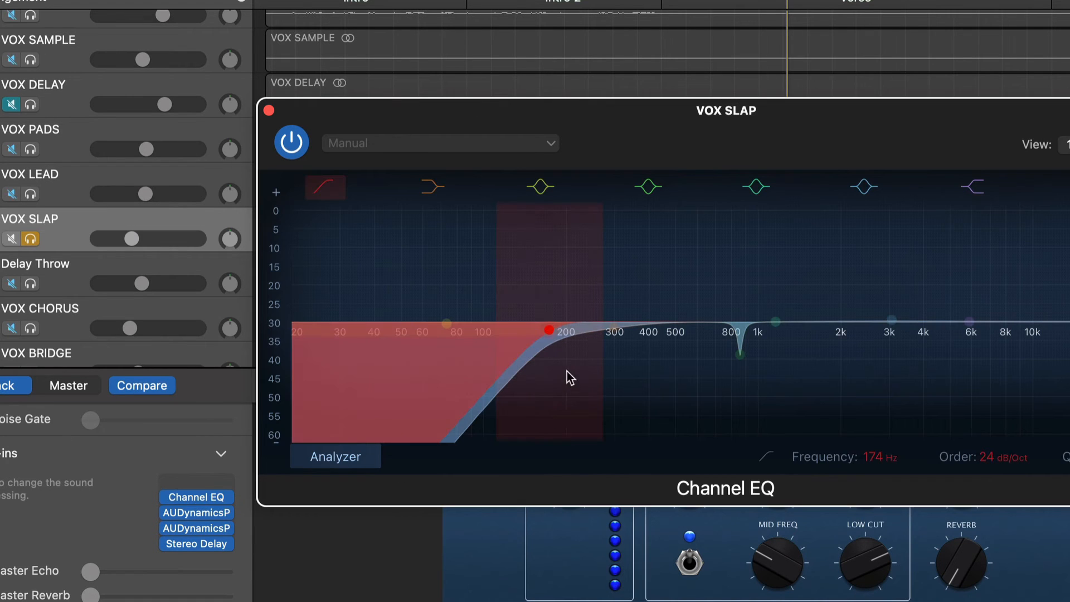
drag(548, 330, 741, 329)
drag(592, 322, 375, 328)
click(122, 112)
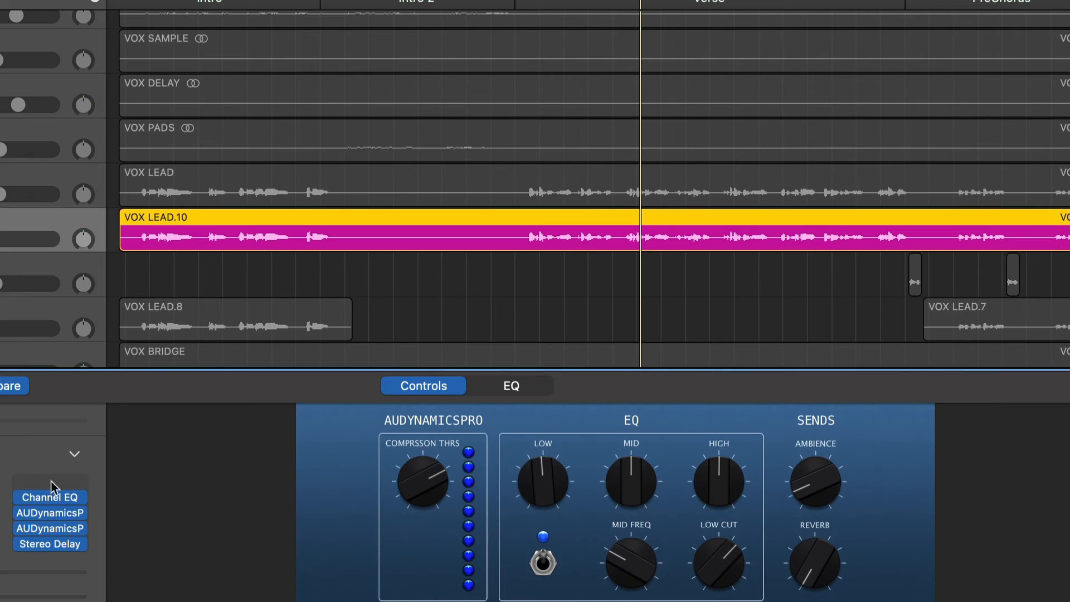
- Reopen the Stereo Delay on VOX SLAP and play the soloed track in the verse
click(45, 557)
click(56, 562)
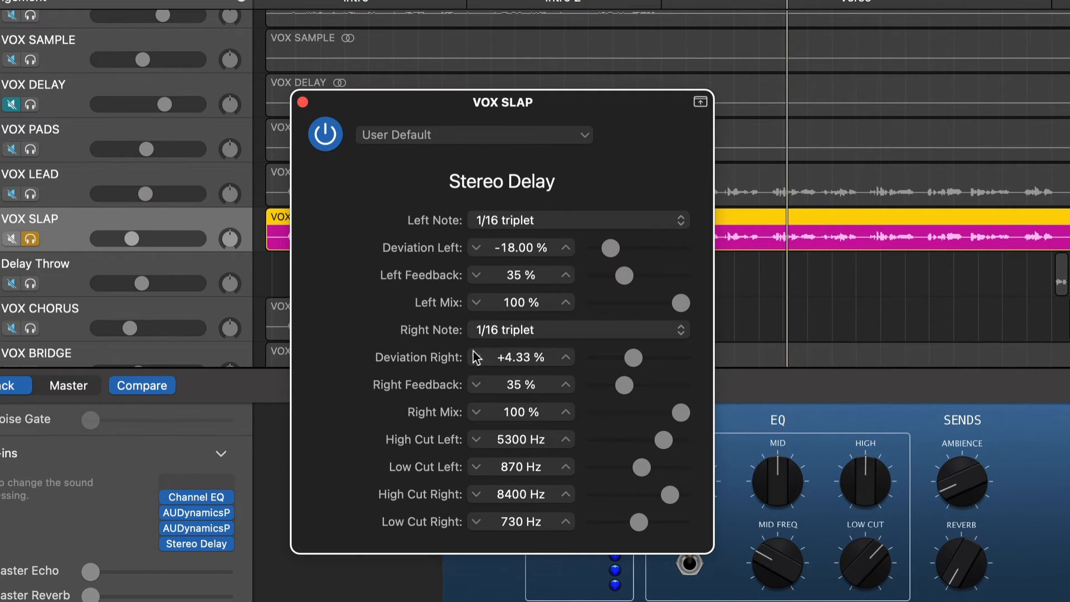
key(space)
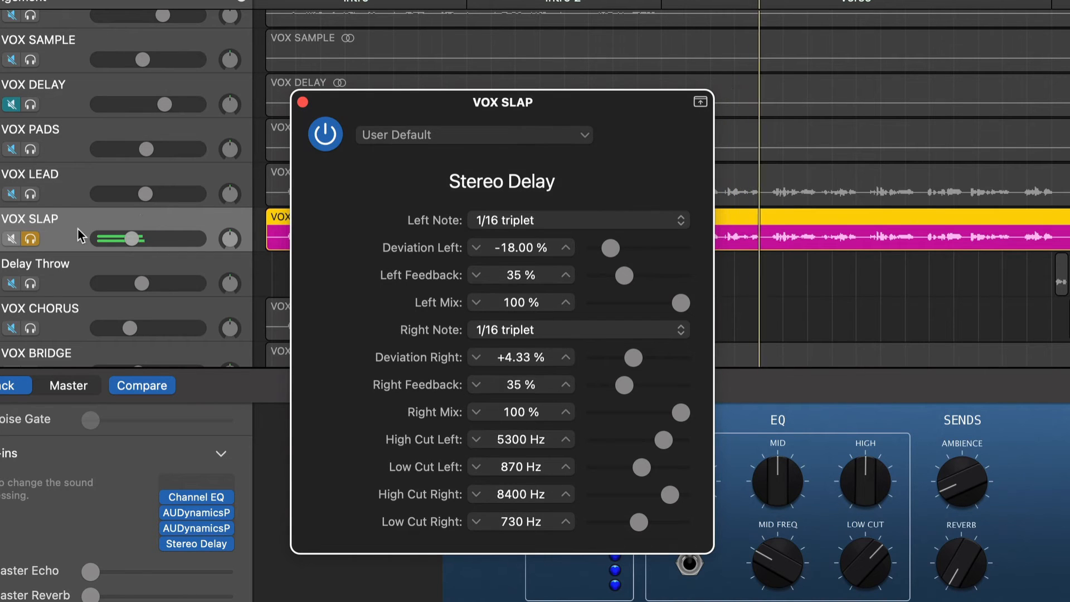
- Solo VOX LEAD alongside VOX SLAP and lower the VOX SLAP volume slightly during playback
click(33, 195)
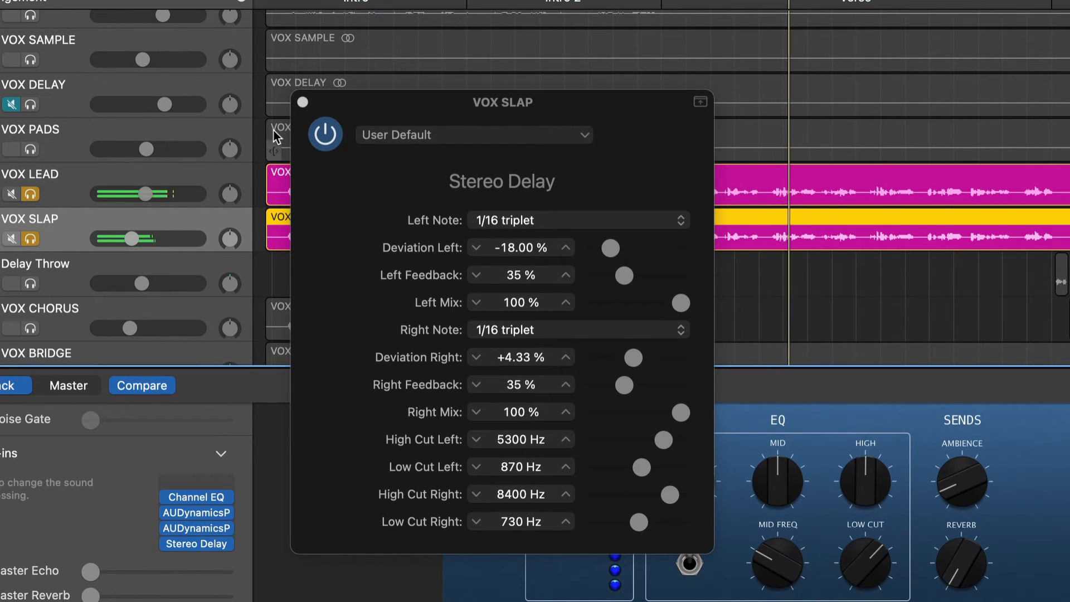
mouse_move(121, 239)
mouse_down()
mouse_move(136, 239)
mouse_move(113, 239)
mouse_up()
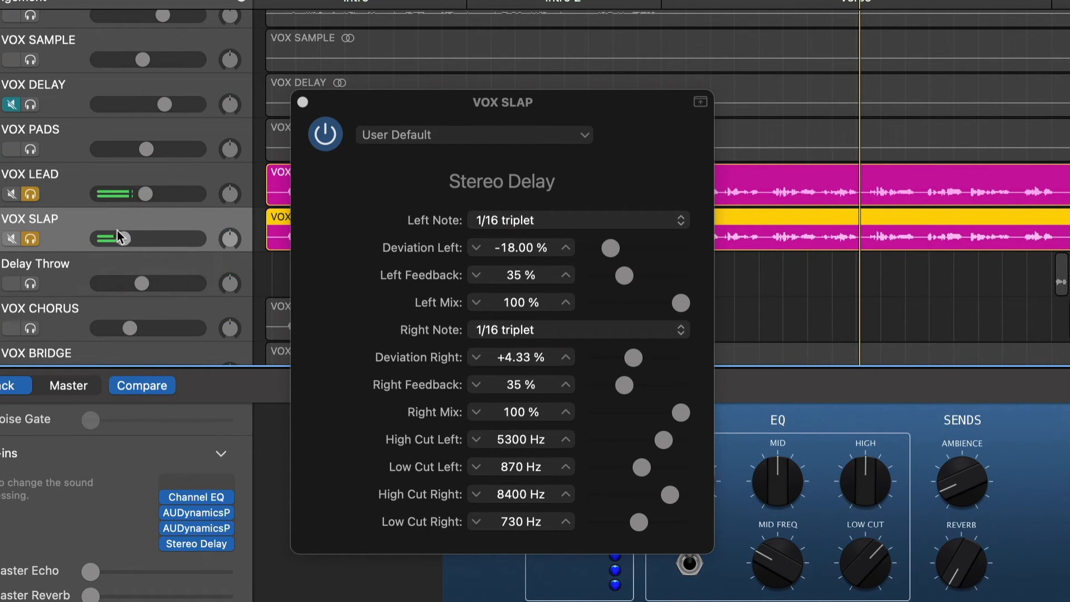
- Close the Stereo Delay and take both VOX LEAD and VOX SLAP out of solo
click(302, 101)
click(30, 194)
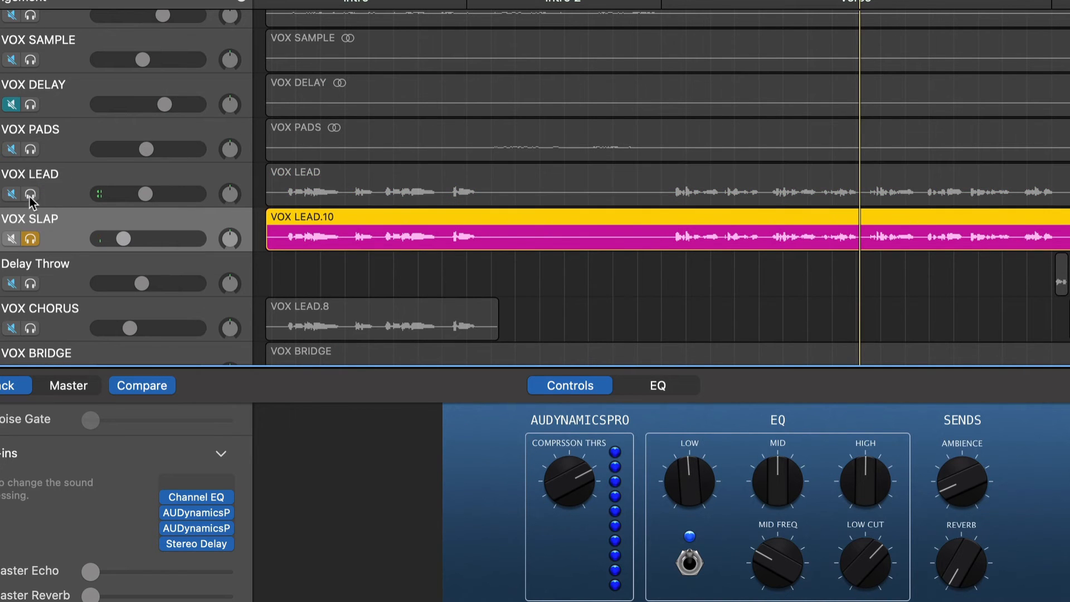
click(30, 238)
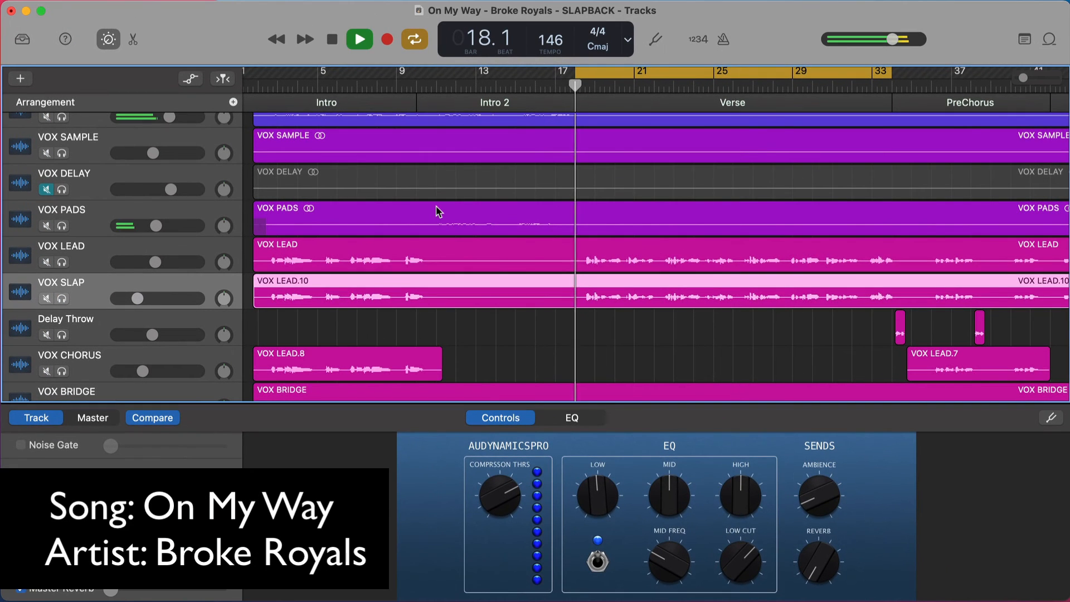
- Mute and unmute VOX SLAP while the full mix plays to compare the verse with and without it, and stop playback
click(47, 299)
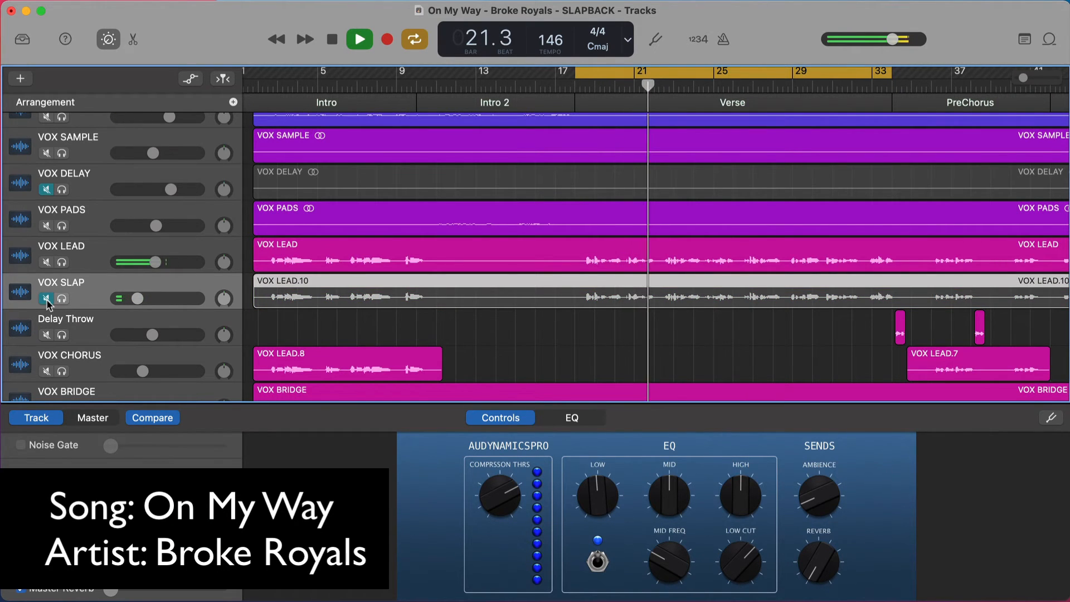
click(46, 299)
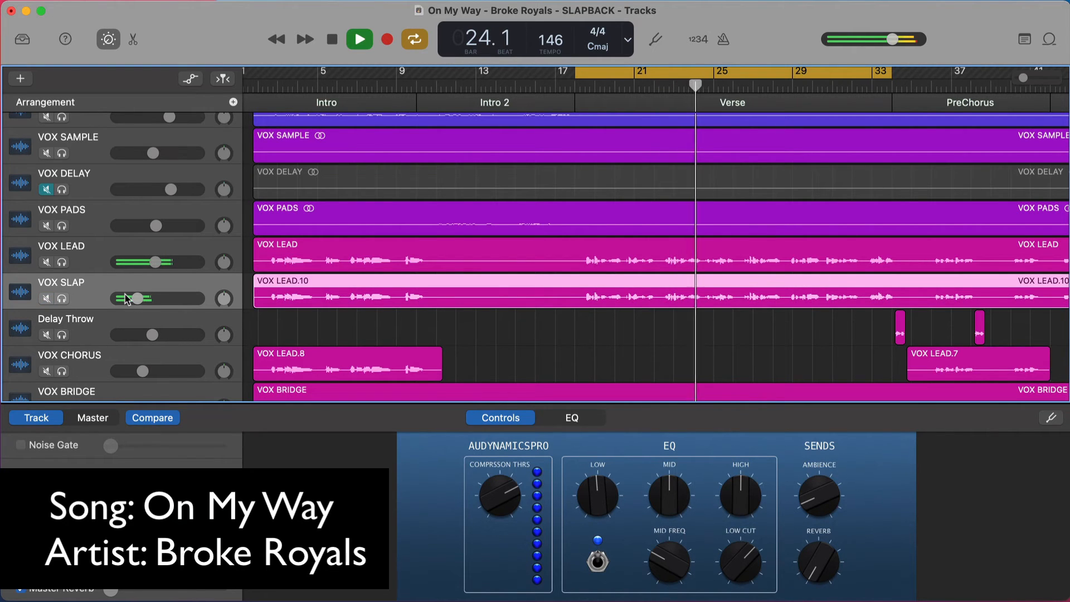
key(space)
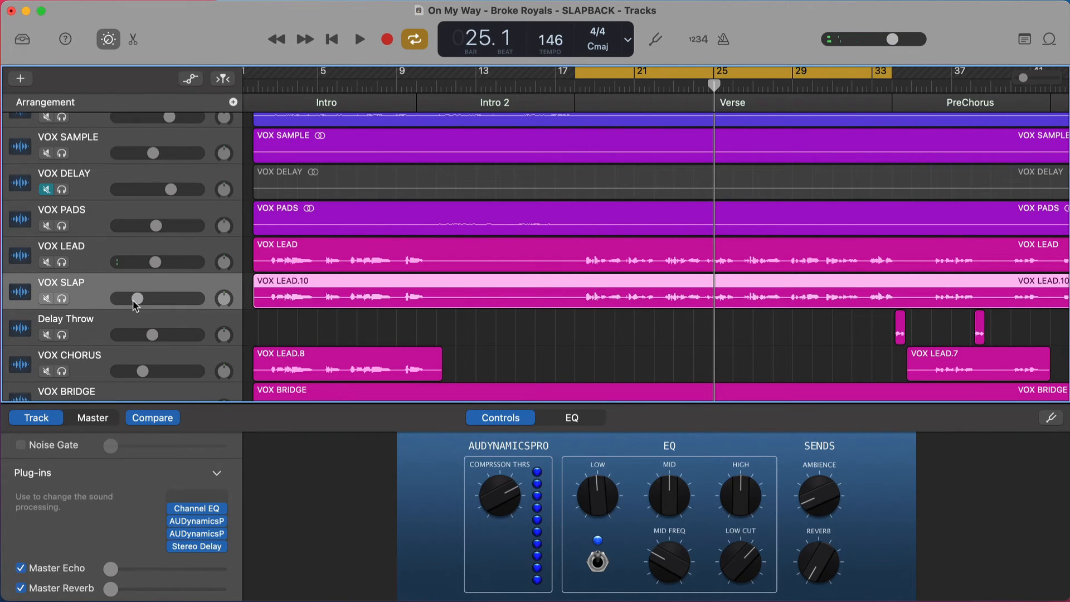
- Play the verse in the full mix, lower the VOX SLAP volume slightly, and stop playback
key(space)
mouse_move(134, 301)
mouse_down()
mouse_move(158, 299)
mouse_move(134, 299)
mouse_up()
key(space)
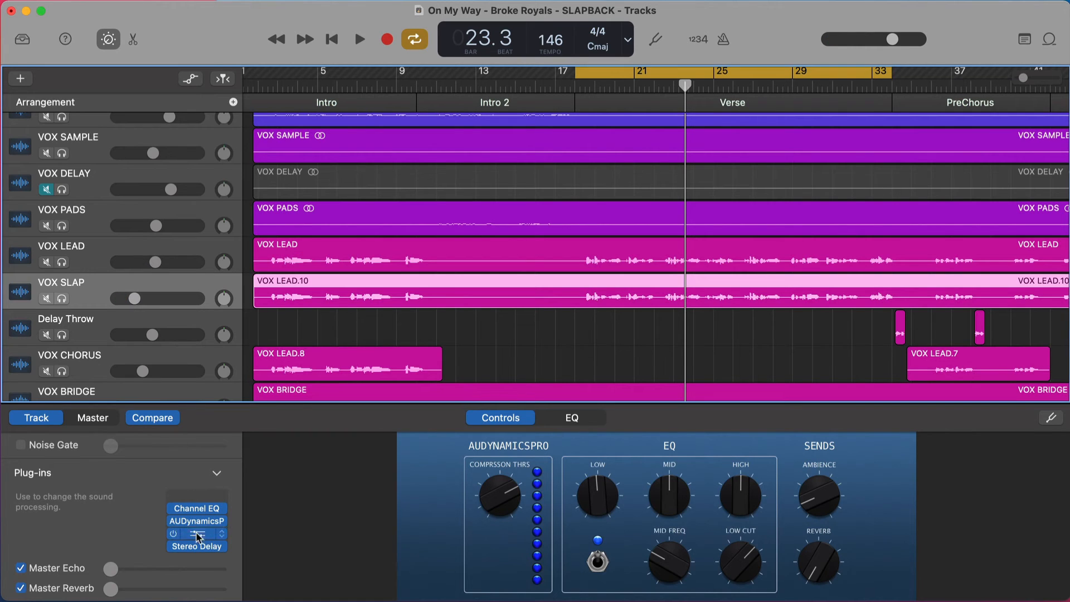
- Reopen the Stereo Delay on VOX SLAP, keep Left Note at 1/16 triplet, and set Deviation Right to -18.00 %
mouse_move(197, 547)
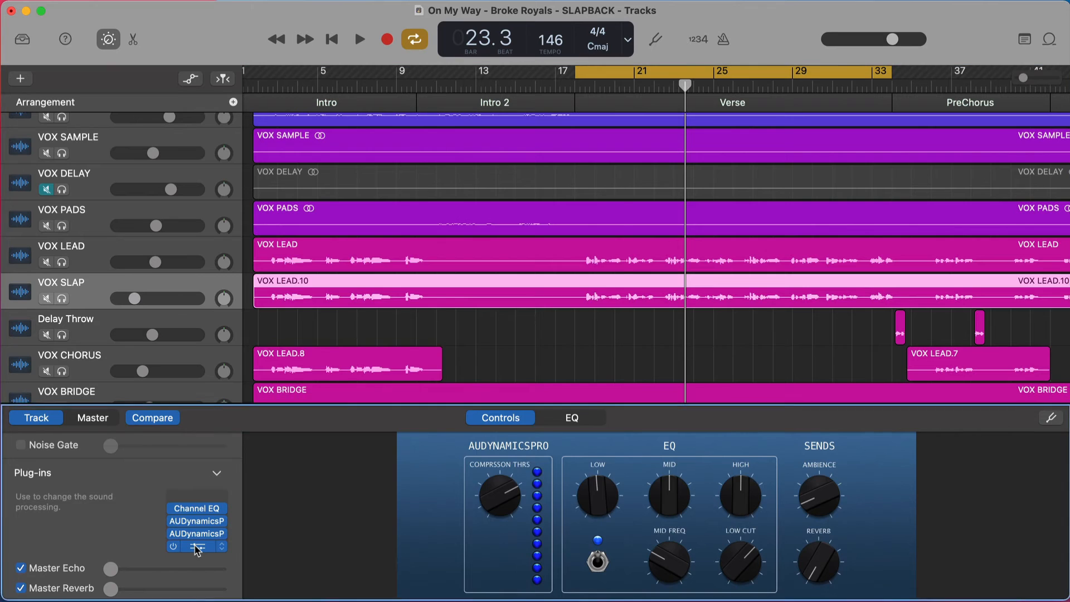
click(198, 546)
click(504, 288)
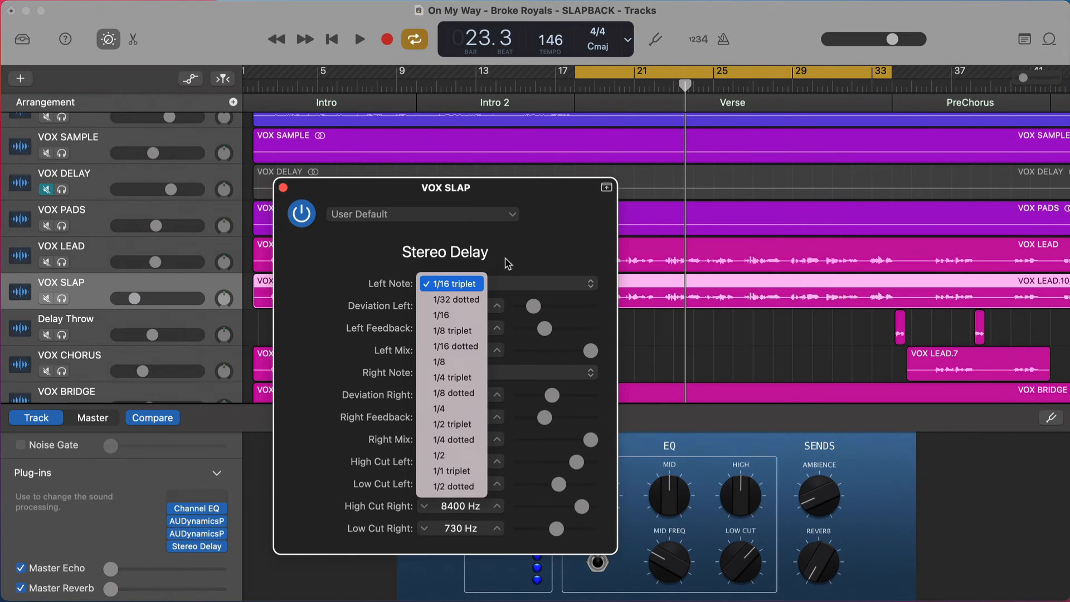
click(507, 285)
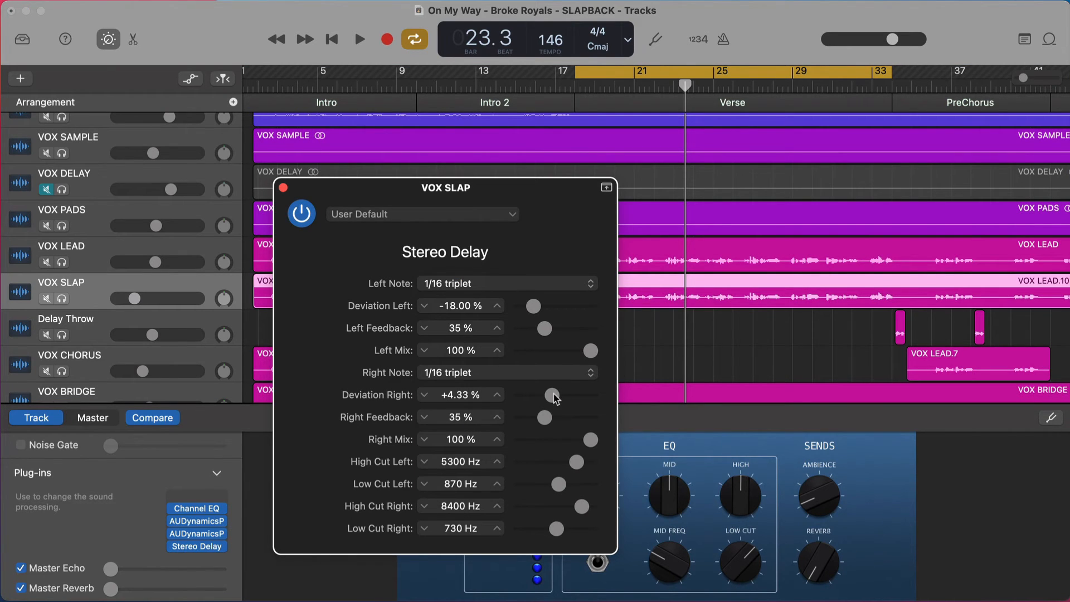
drag(554, 397, 534, 399)
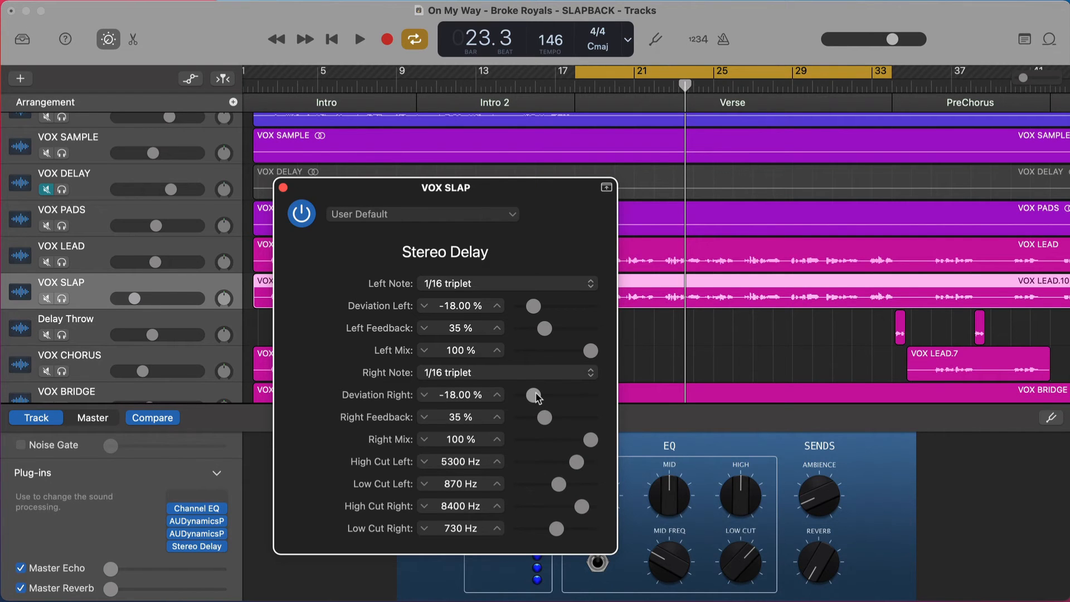
- Solo VOX SLAP, play the verse with the matched deviations, and unsolo it to hear the full mix
click(63, 299)
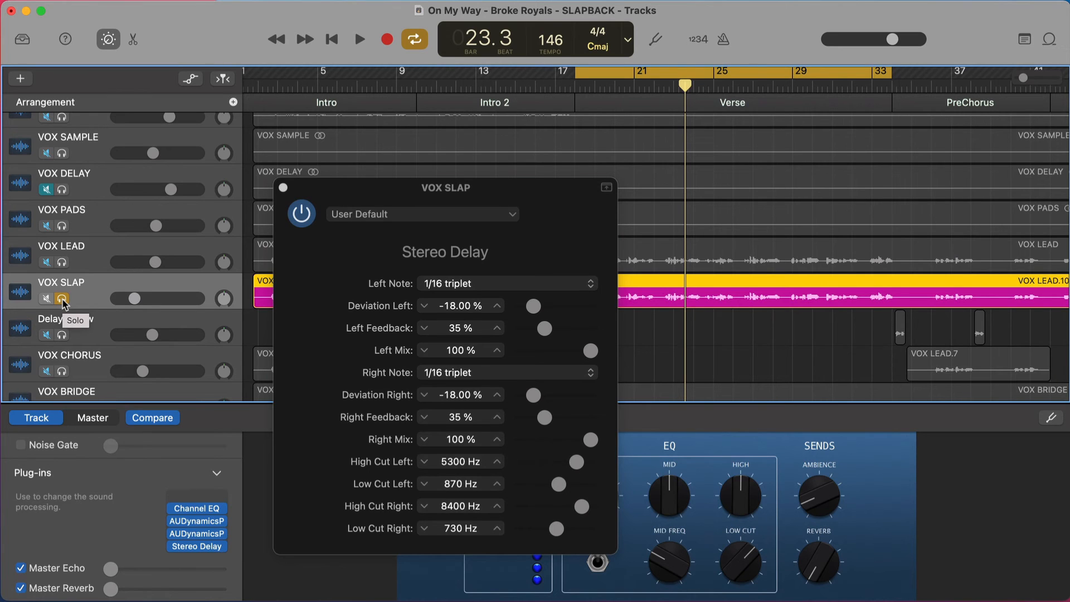
key(space)
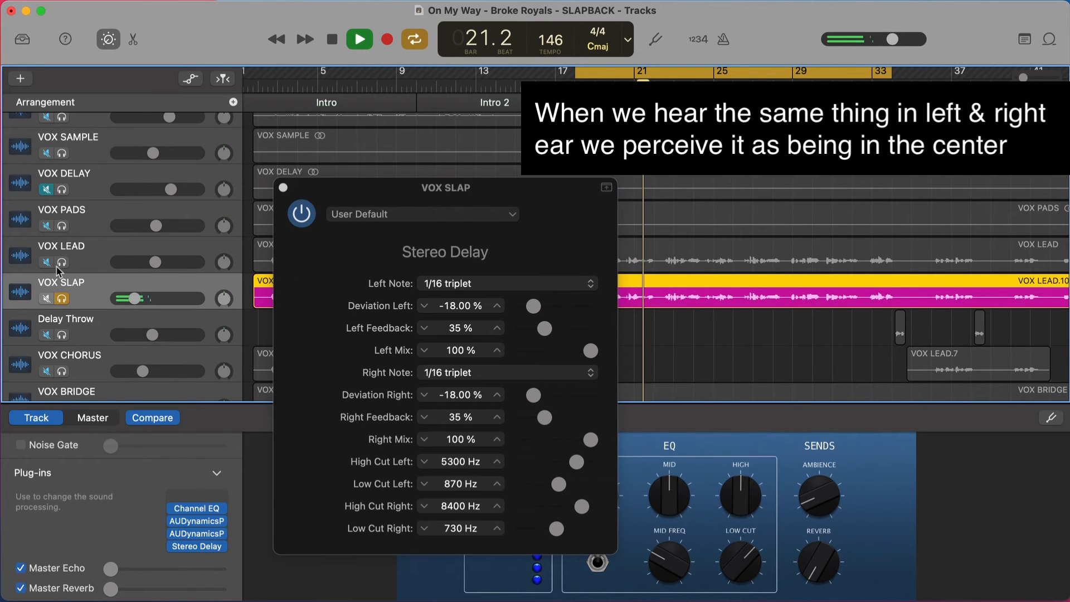
click(62, 299)
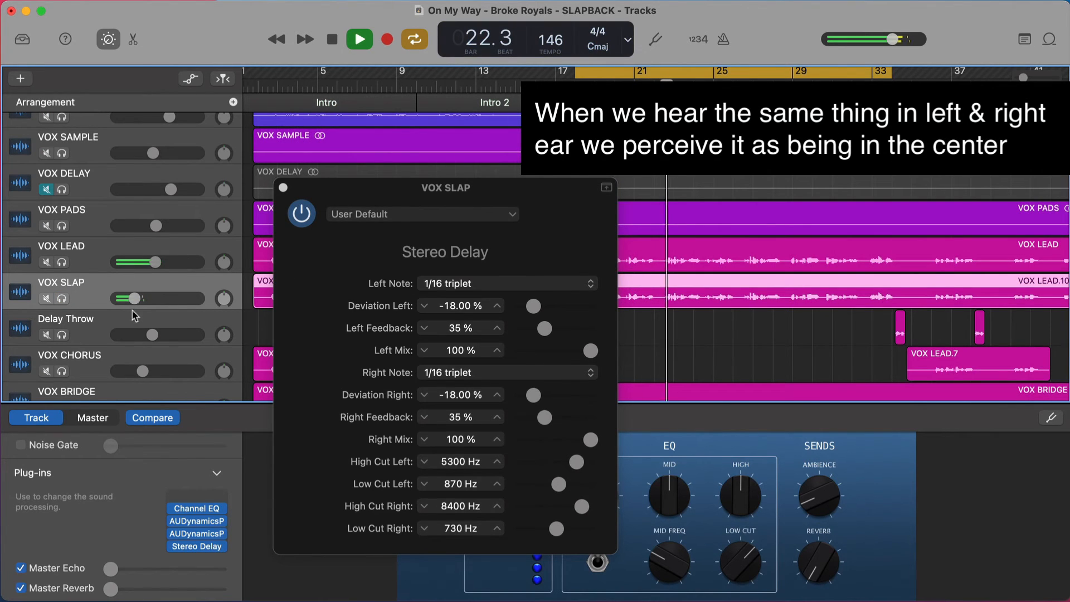
- Raise the VOX SLAP volume to about -10.4 dB during playback and stop playback
drag(134, 299, 148, 299)
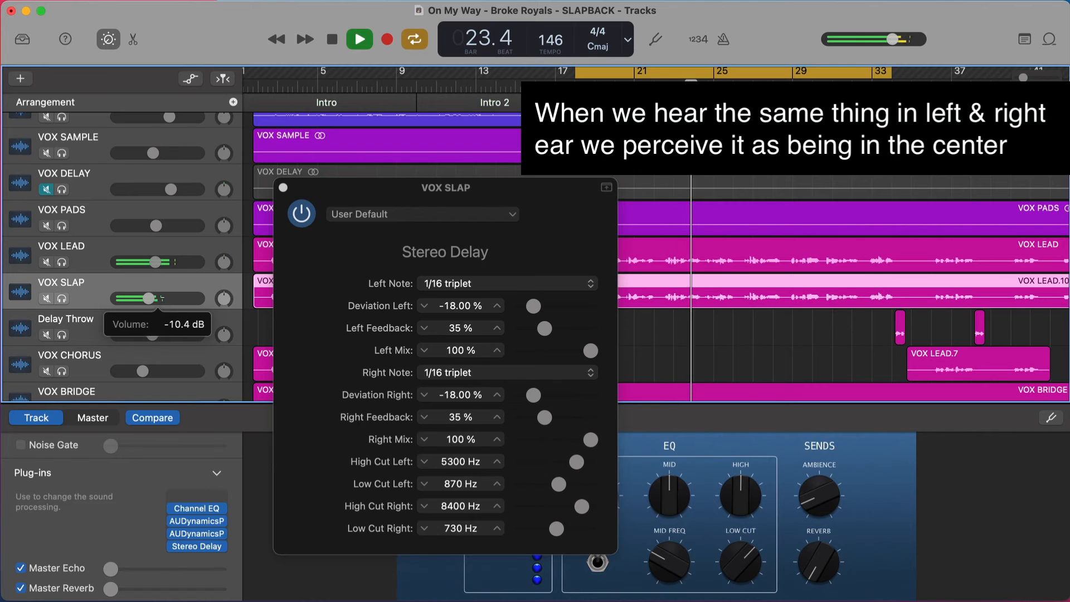
key(space)
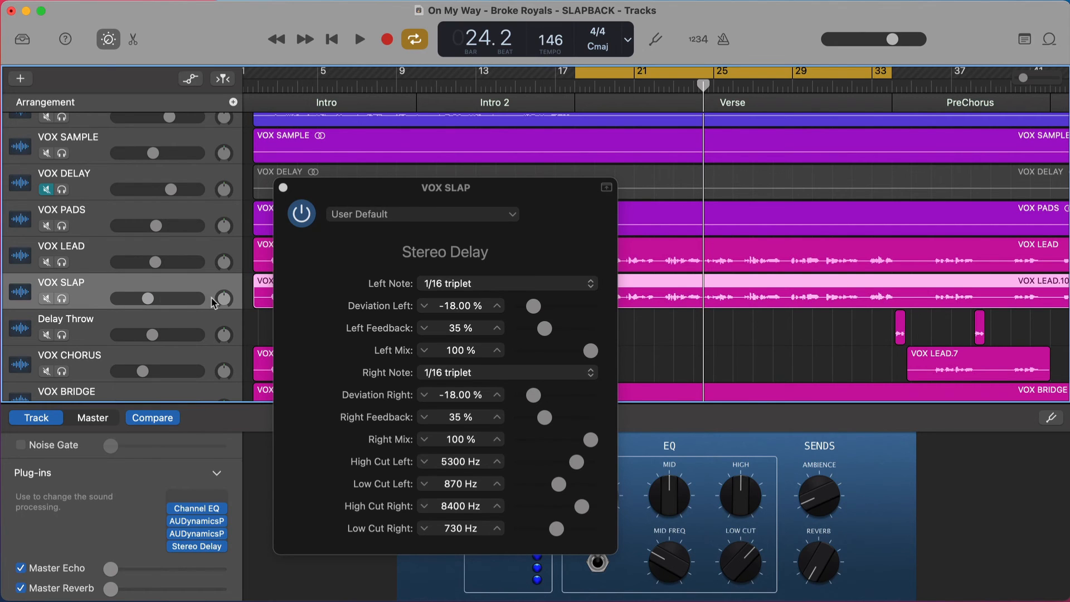
- Set the Stereo Delay's Deviation Right to +5.33 %, select the VOX LEAD track, and lower the VOX SLAP volume
drag(533, 395, 553, 400)
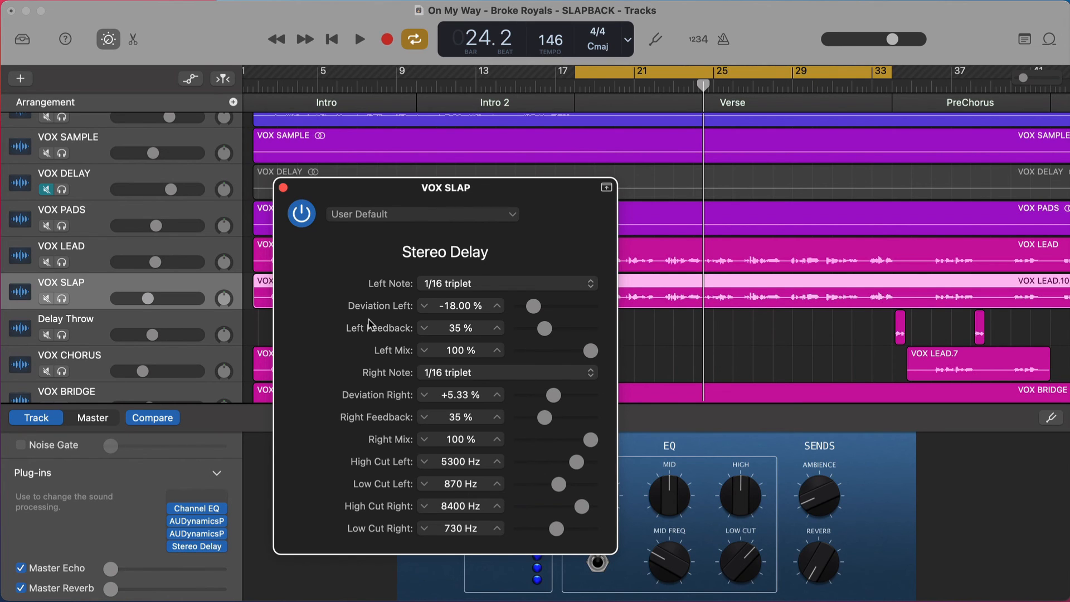
click(83, 257)
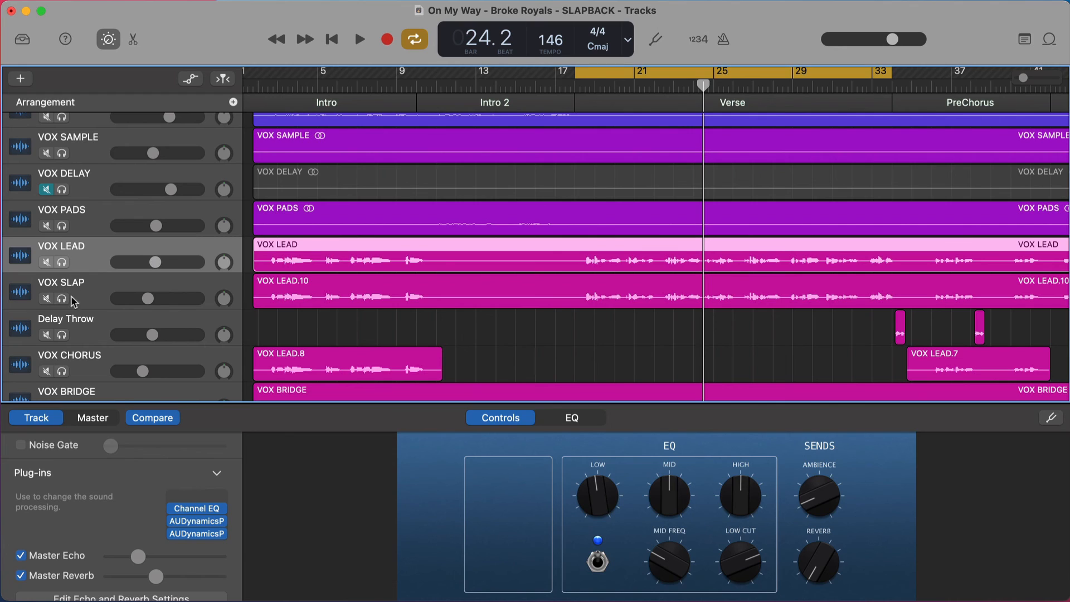
drag(145, 298, 119, 303)
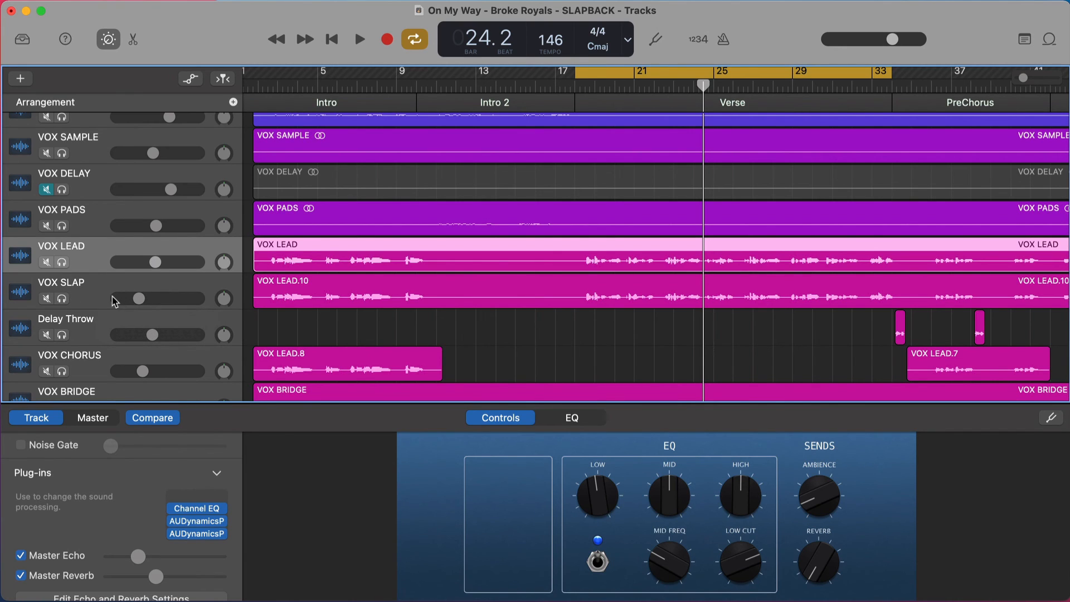